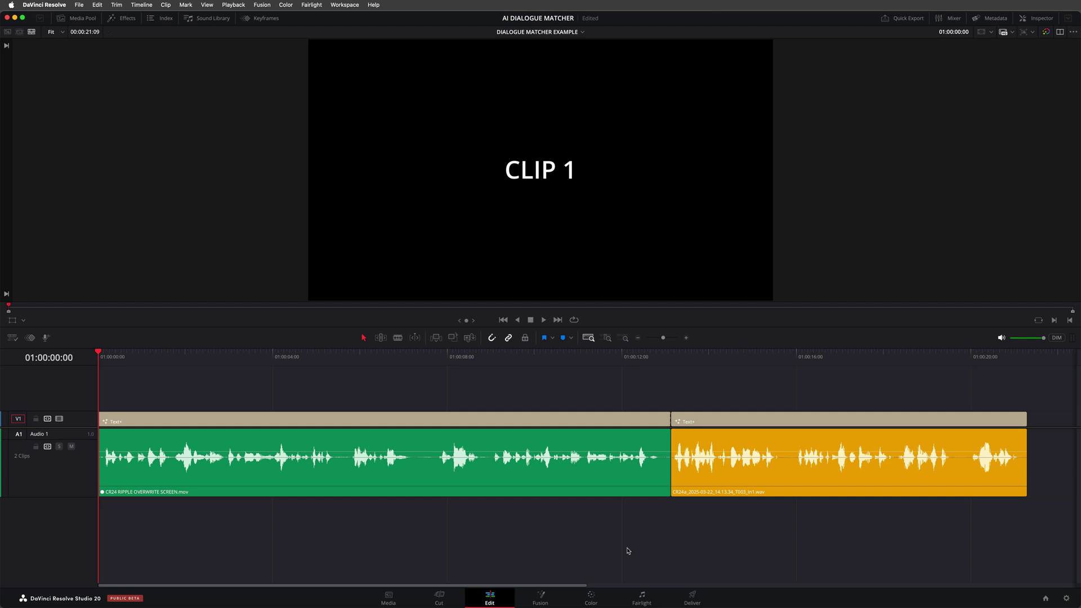
# Play the two dialogue clips and capture a Dialogue Matcher profile from the first clip, CR24 RIPPLE OVERWRITE SCREEN.mov
pyautogui.press('space')
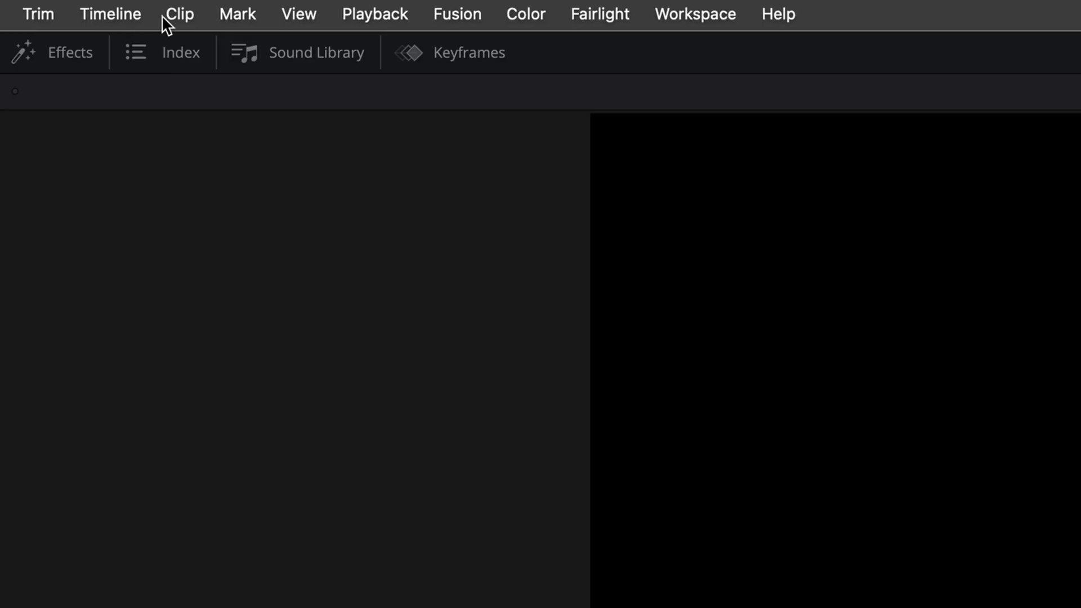
pyautogui.click(160, 6)
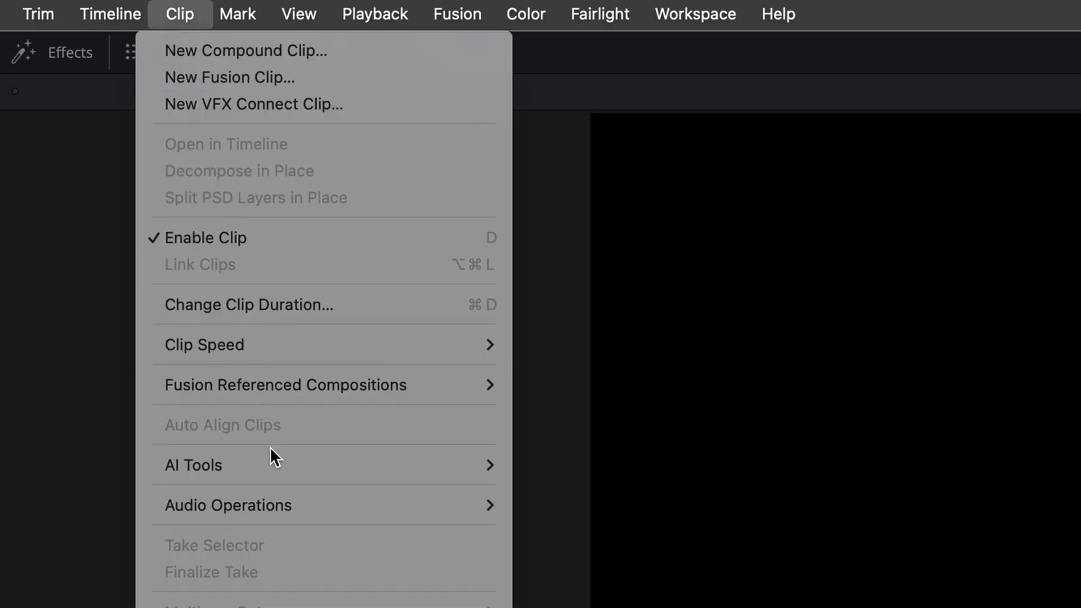
pyautogui.moveTo(293, 465)
pyautogui.moveTo(609, 467)
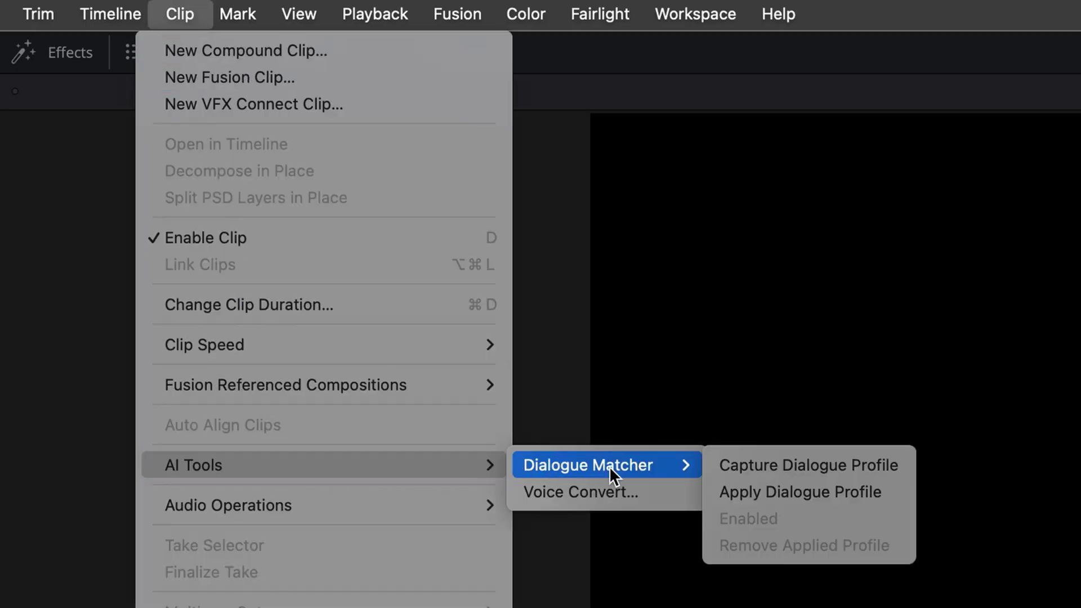
pyautogui.click(900, 464)
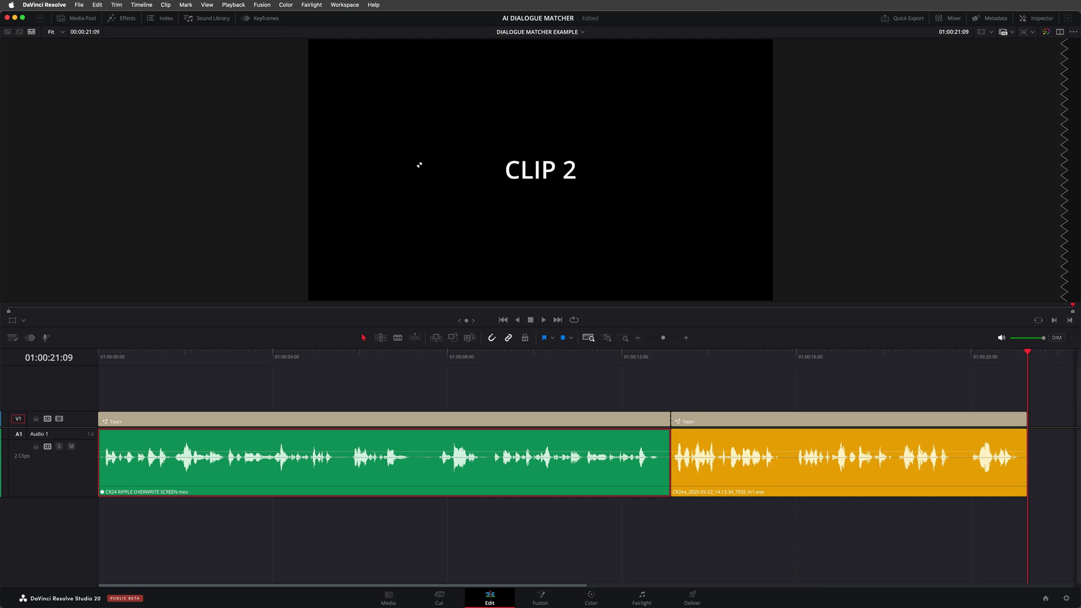
# Apply the captured dialogue profile to the second audio clip, the orange WAV on Audio 1
pyautogui.click(757, 470)
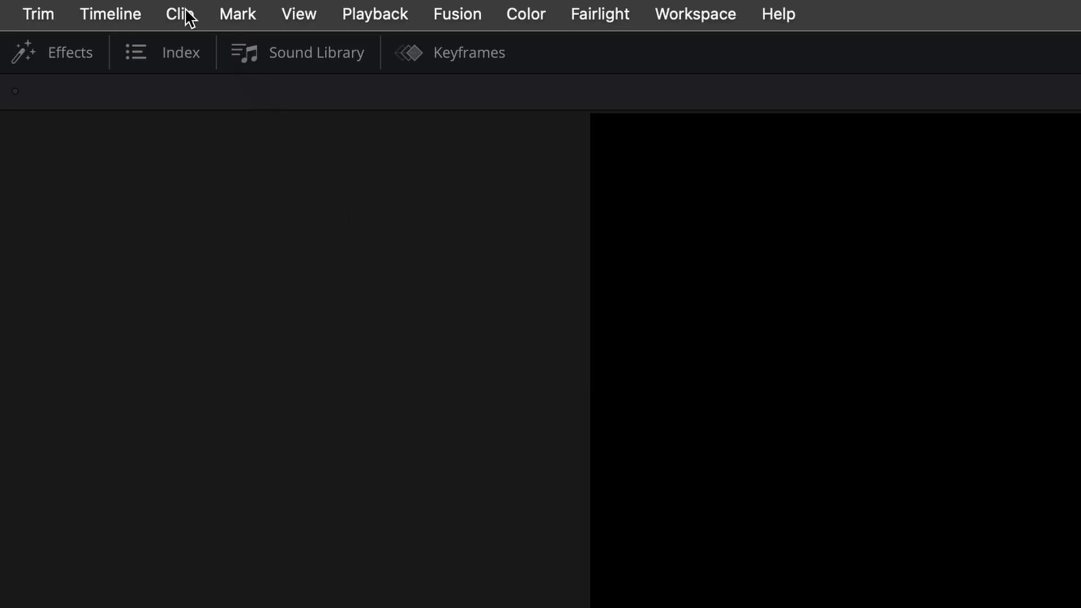
pyautogui.click(188, 16)
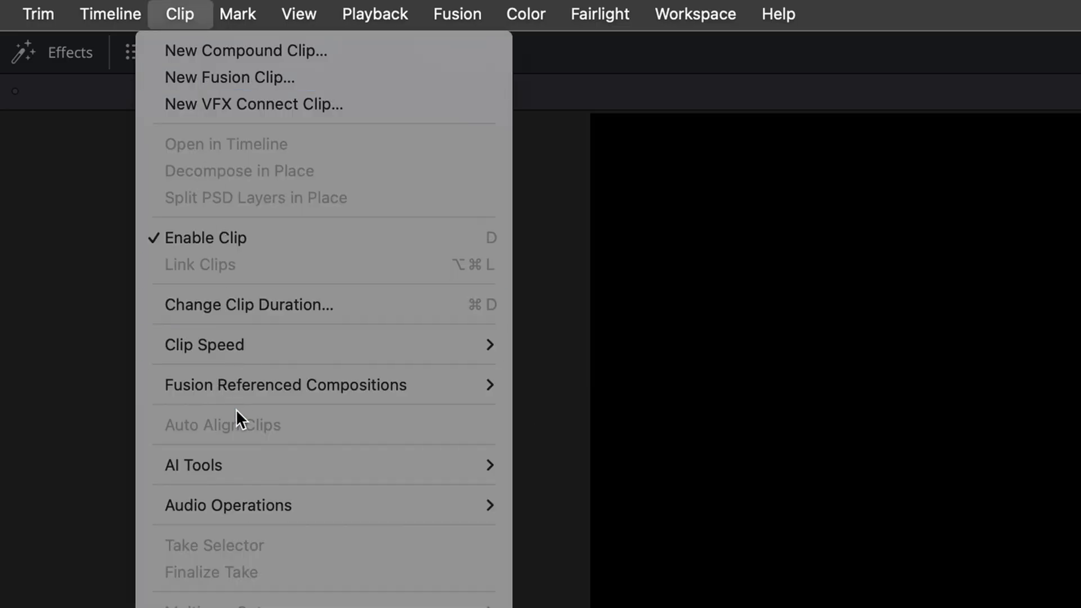
pyautogui.moveTo(243, 459)
pyautogui.moveTo(664, 465)
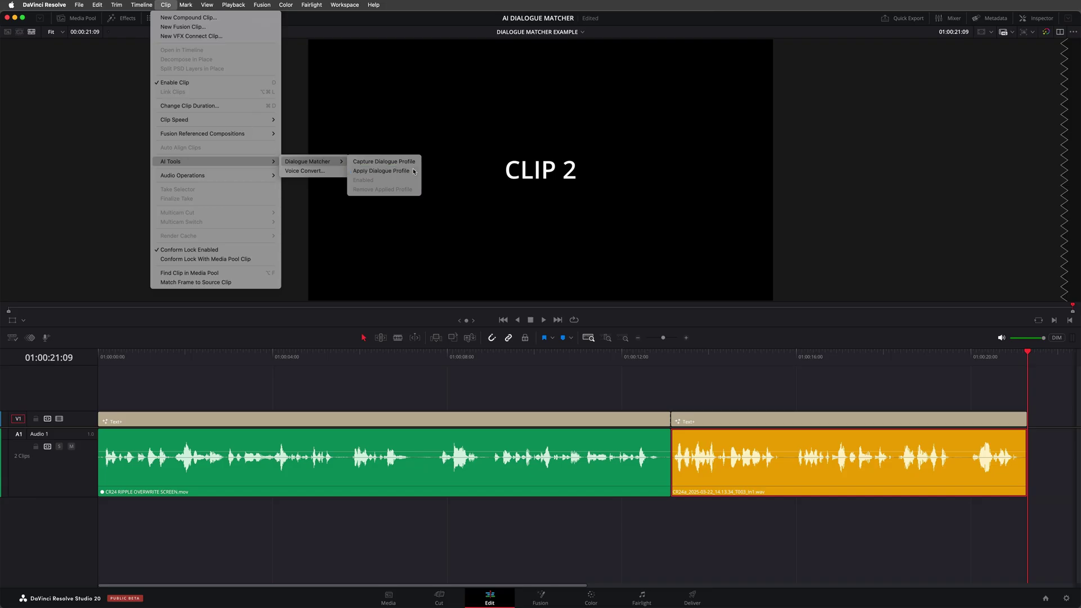
pyautogui.click(413, 171)
# Play the timeline from about 01:00:07:13 across the cut to compare the matched dialogue of both clips
pyautogui.click(422, 355)
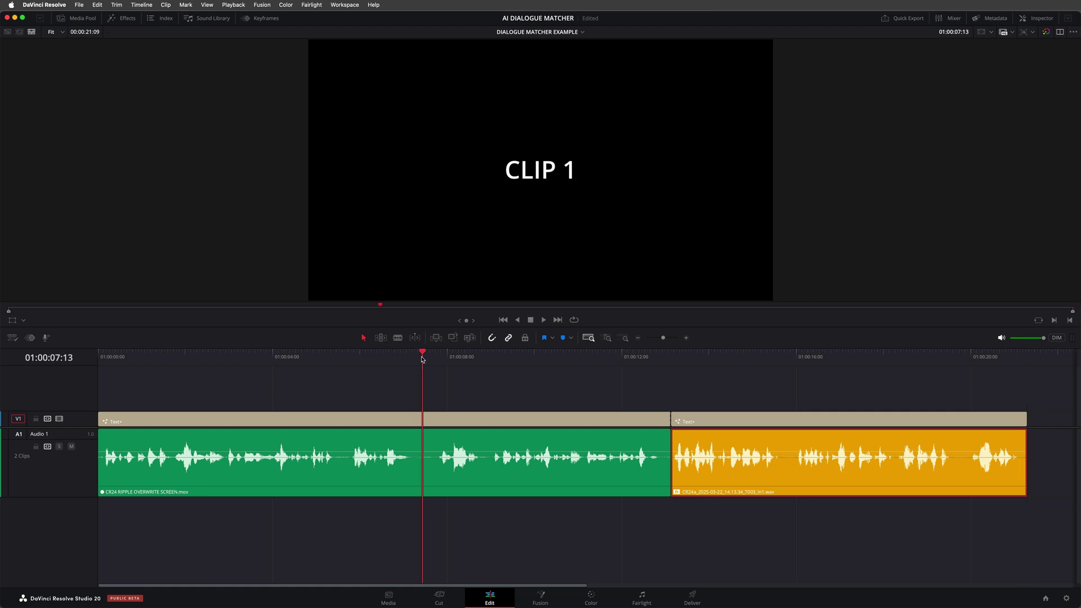
pyautogui.press('space')
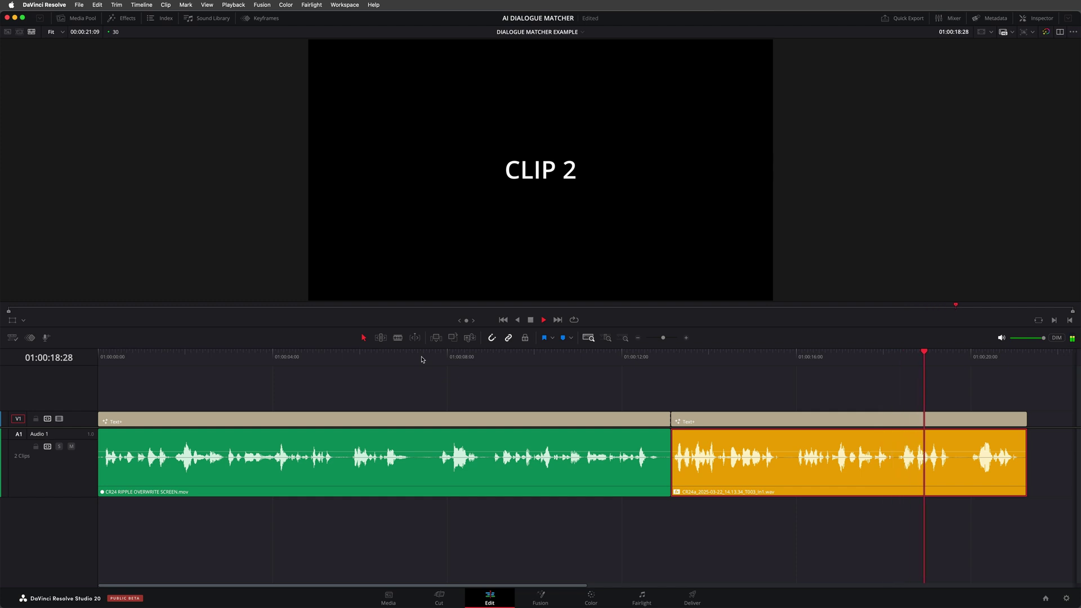
pyautogui.press('space')
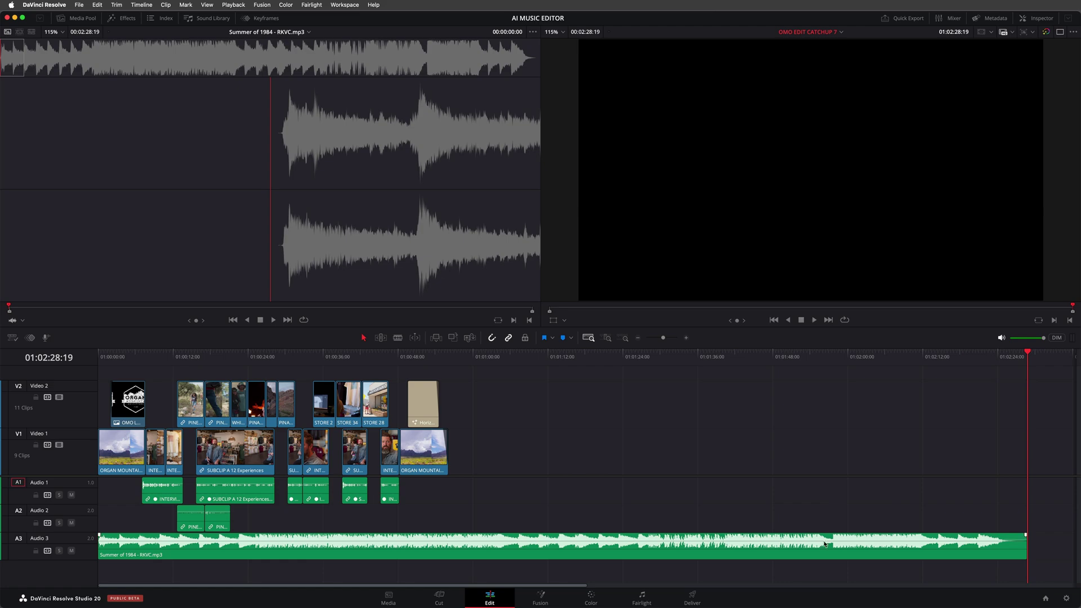
# Set the AI Music Editor target length of the Summer of 1984 - RKVC.mp3 clip to one minute (10000) and adjust it
pyautogui.click(822, 551)
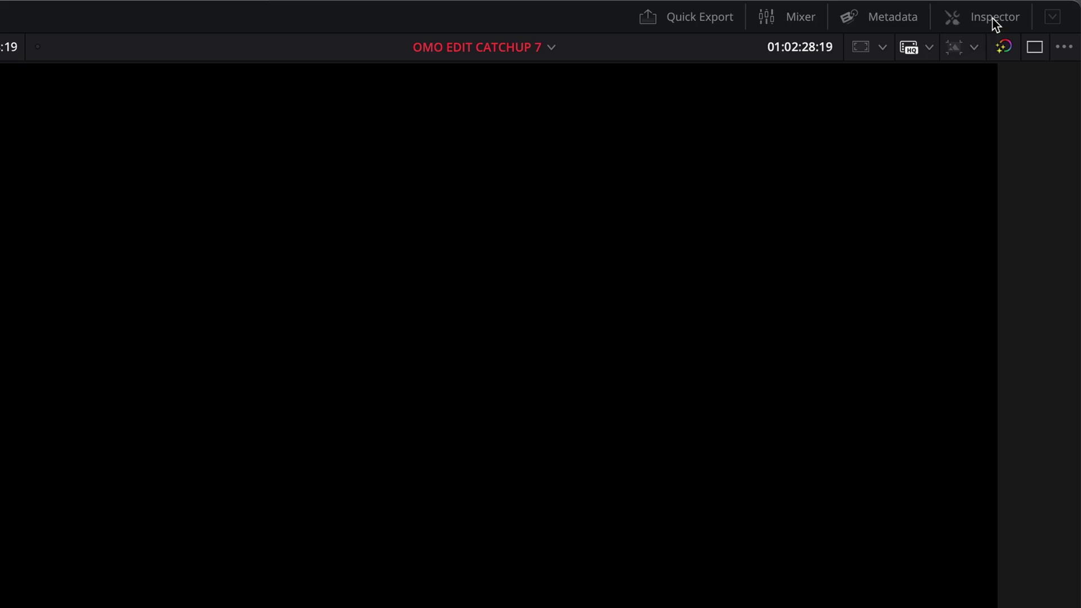
pyautogui.click(1040, 20)
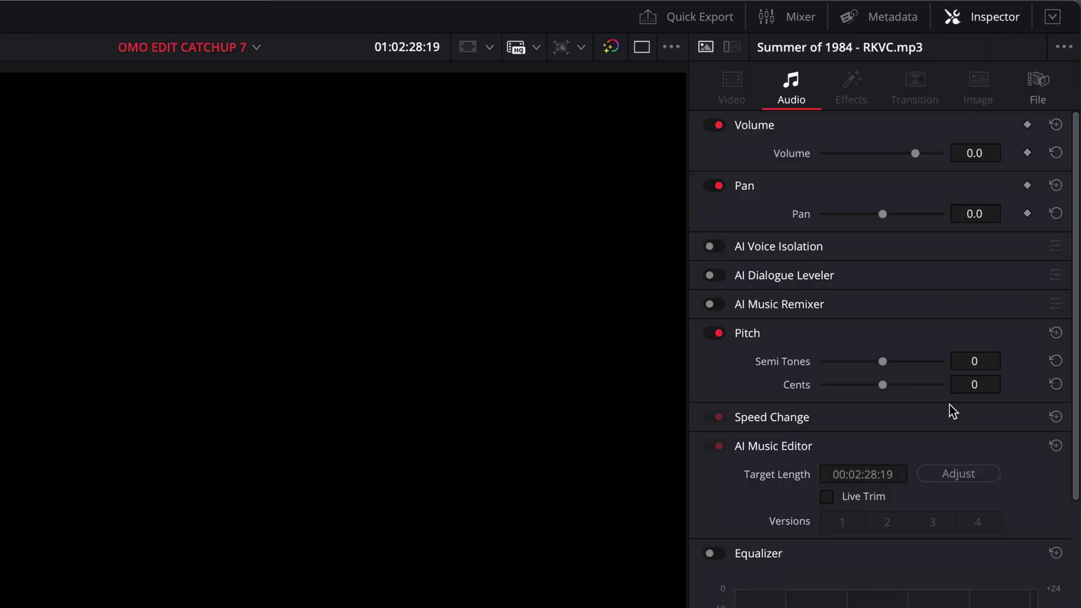
pyautogui.click(900, 479)
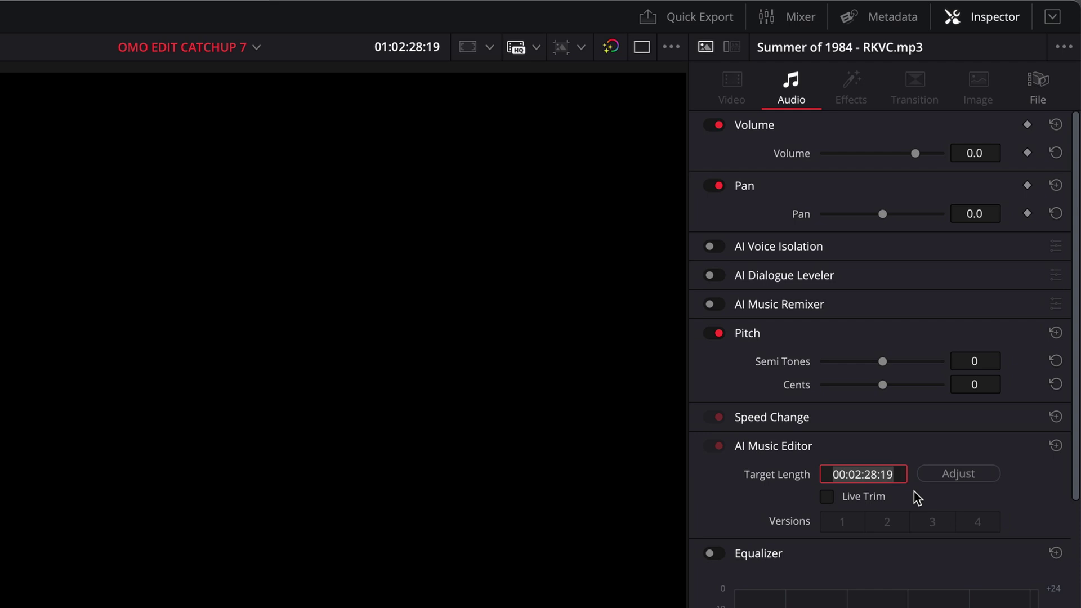
pyautogui.write('1000')
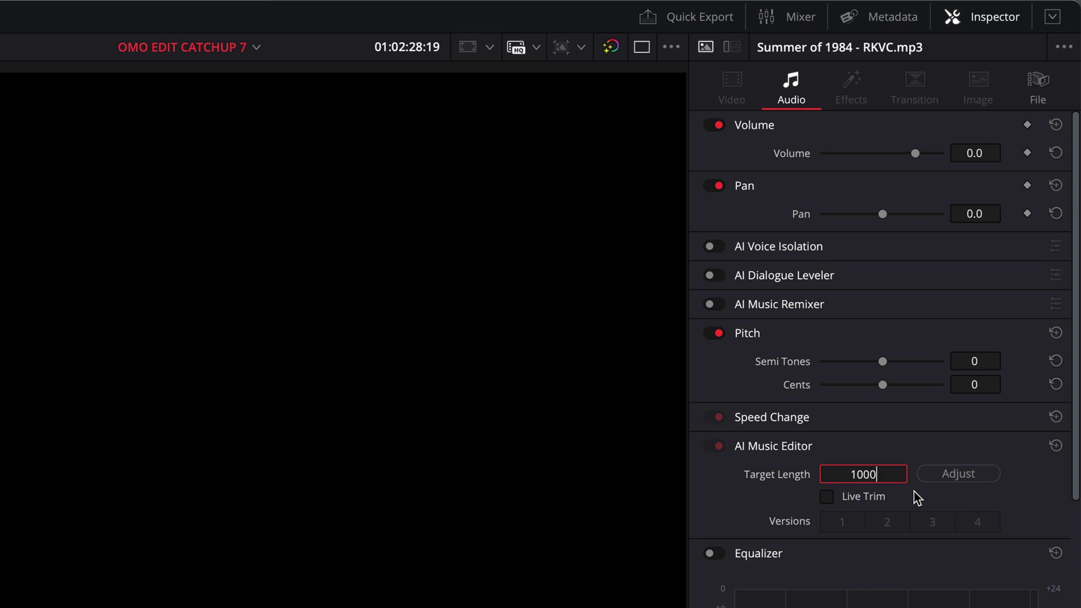
pyautogui.write('0')
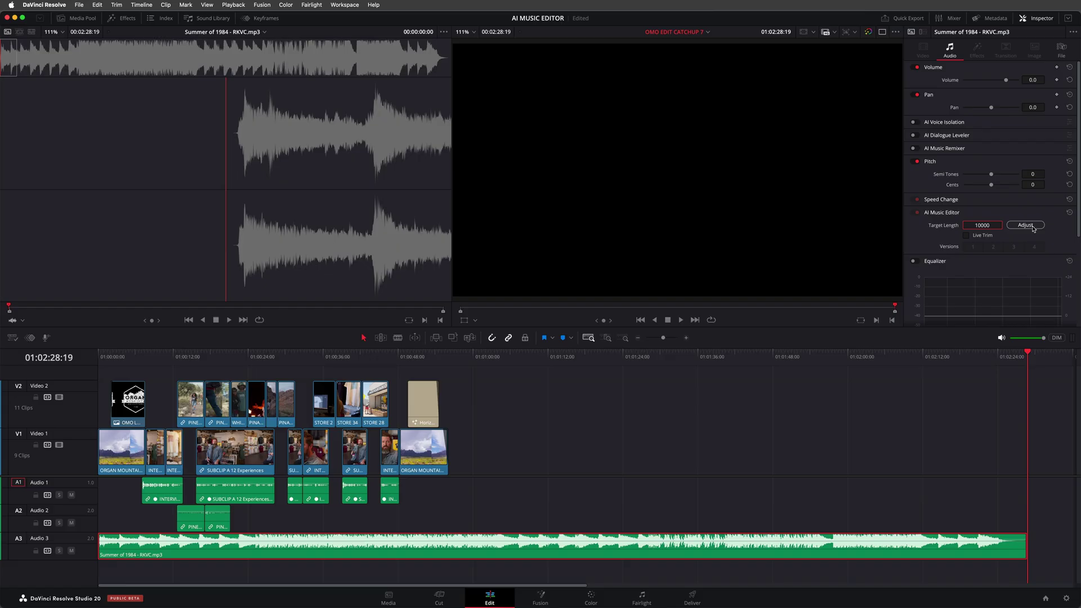
pyautogui.click(974, 477)
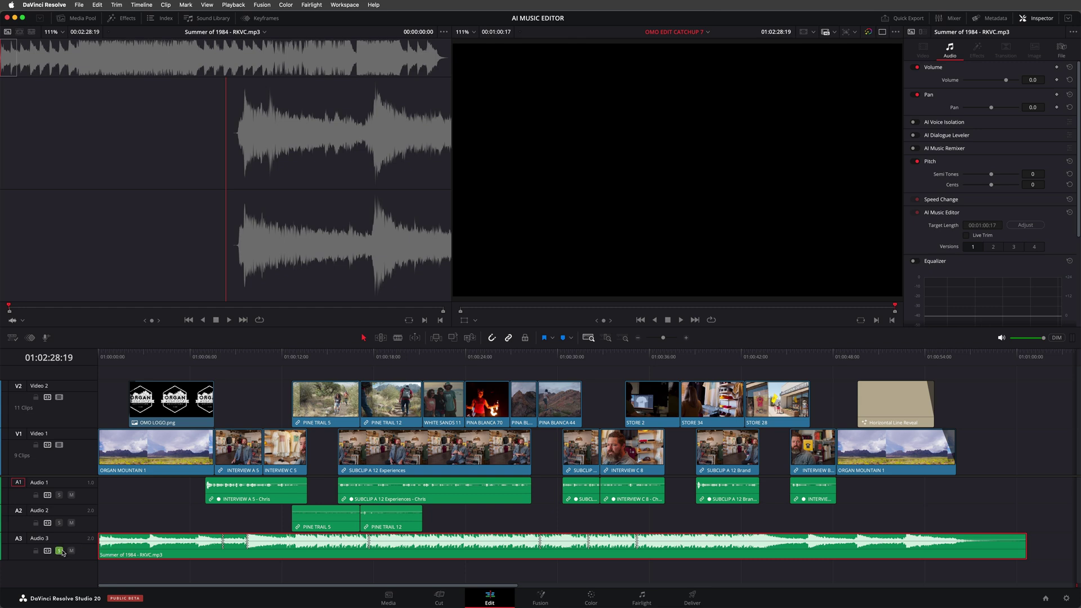
# Review the adjusted music from the start of the timeline, compare its AI Music Editor versions and choose version 2
pyautogui.press('Home')
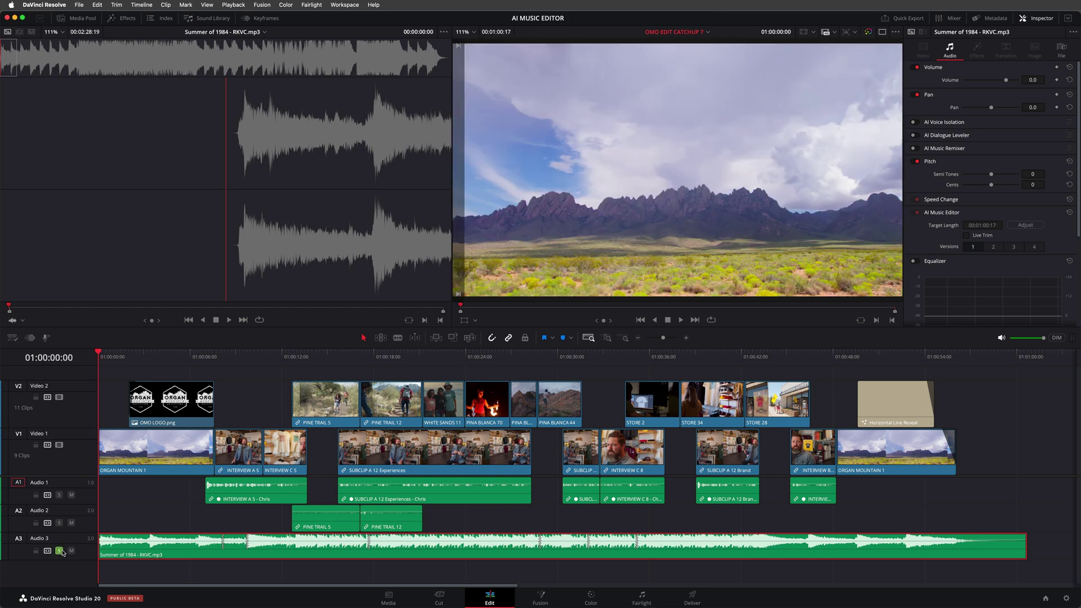
pyautogui.press('space')
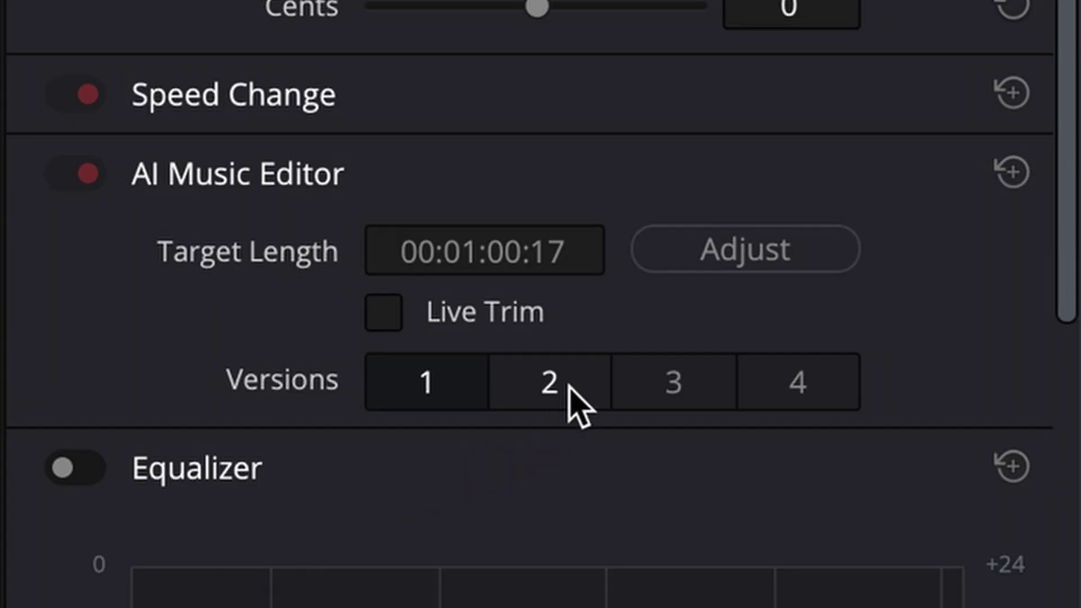
pyautogui.click(575, 400)
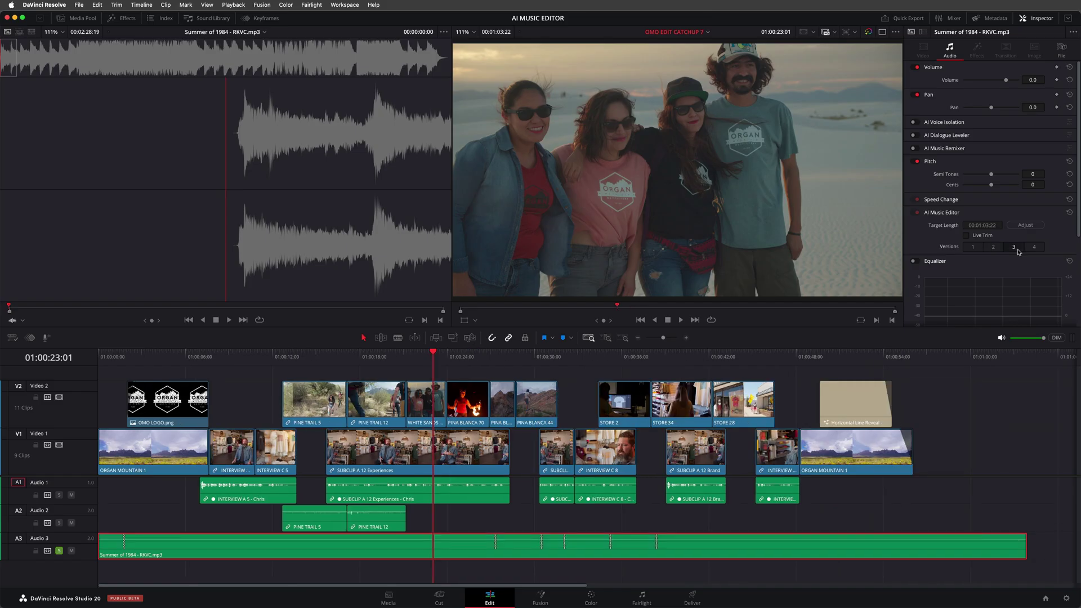
pyautogui.click(698, 397)
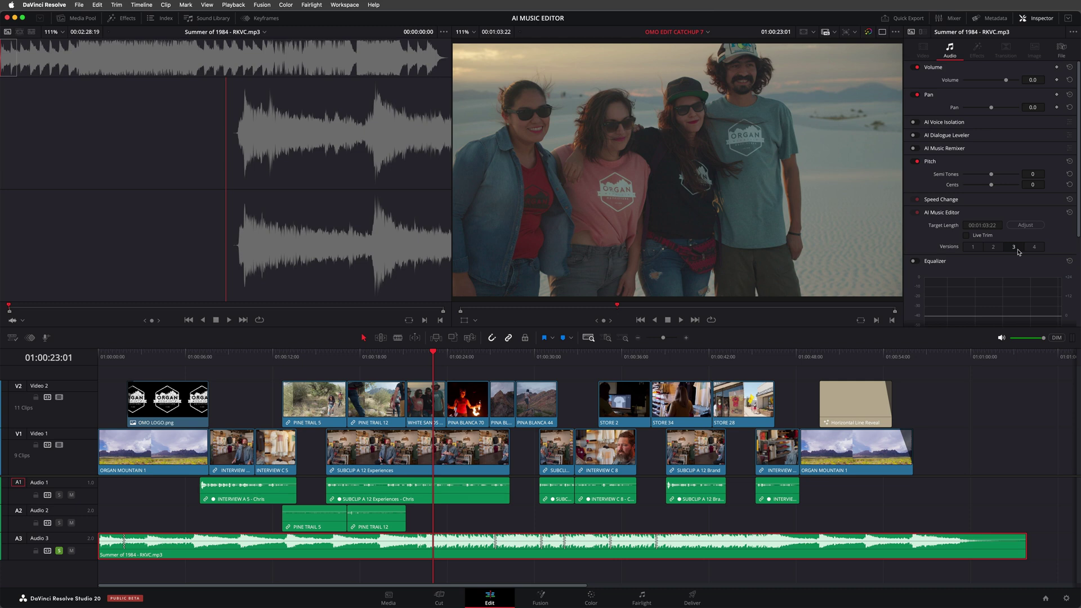
pyautogui.click(1038, 249)
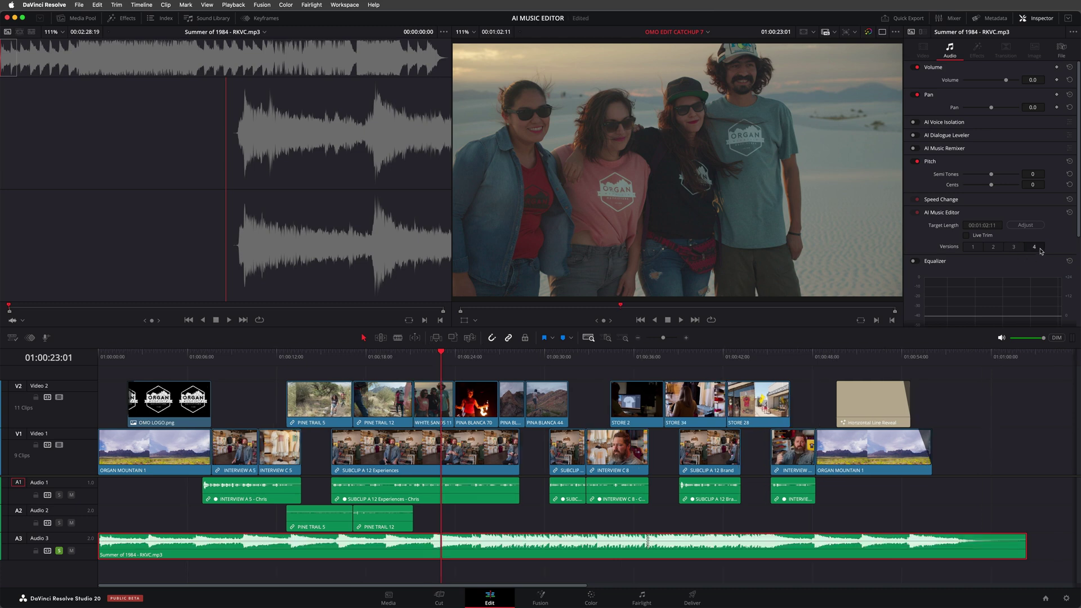
pyautogui.click(994, 247)
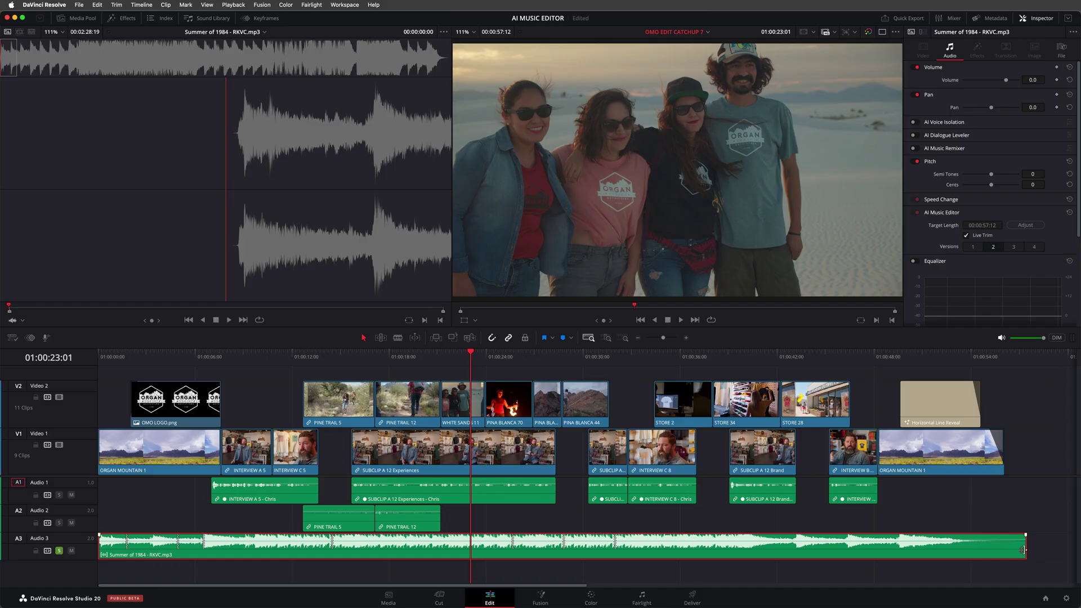
# With Live Trim enabled, shorten and re-extend the end of the music clip and select version 2 again
pyautogui.moveTo(1023, 550); pyautogui.dragTo(878, 560)
pyautogui.moveTo(808, 556); pyautogui.dragTo(941, 551)
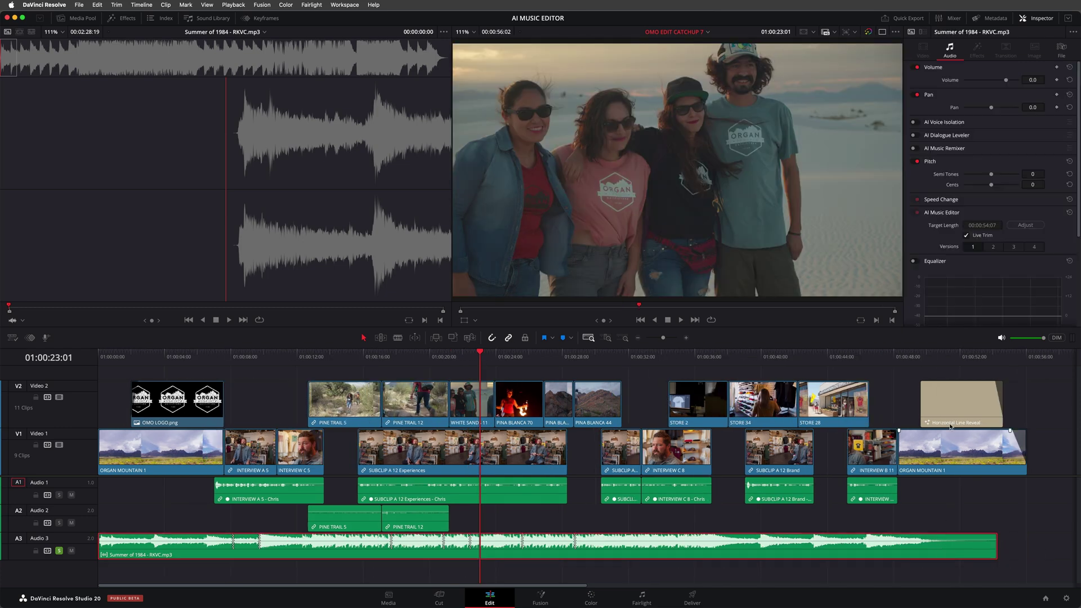
pyautogui.click(994, 247)
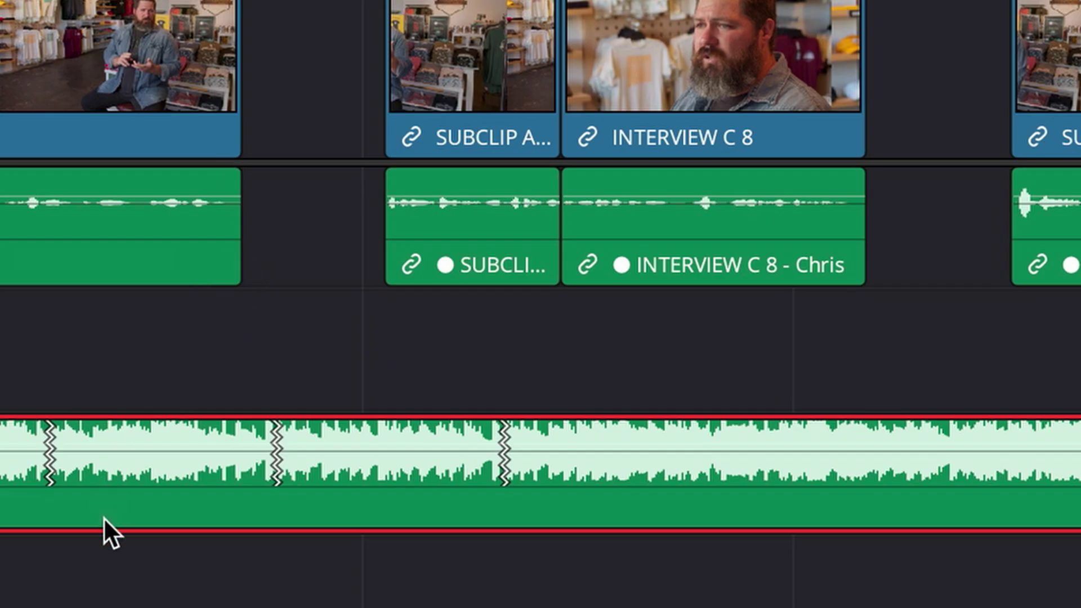
# Decompose the edited music clip on Audio 3 in place, using clips only
pyautogui.rightClick(528, 556)
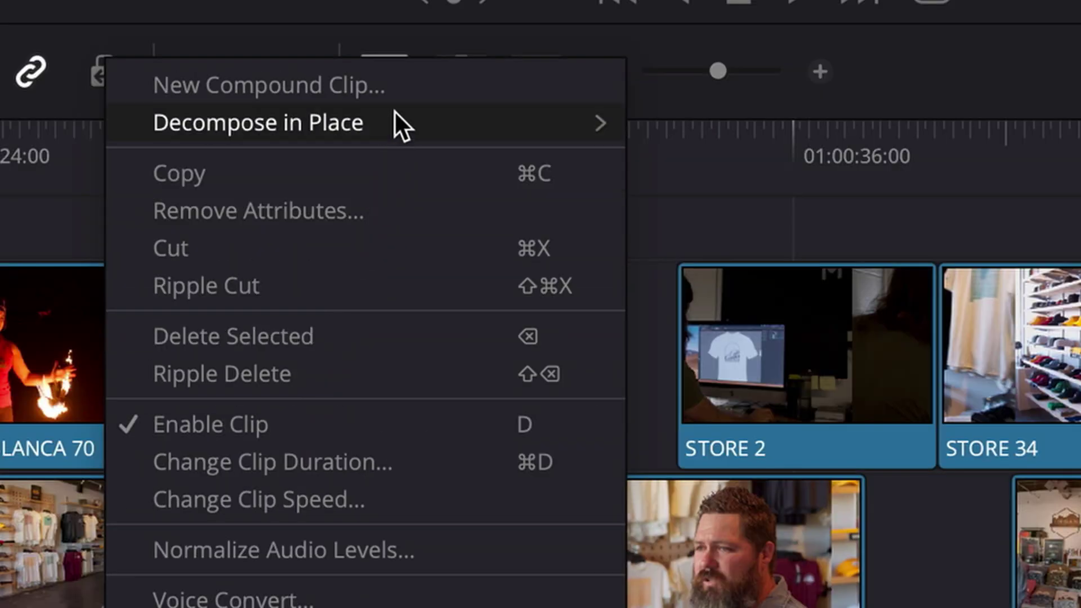
pyautogui.moveTo(410, 120)
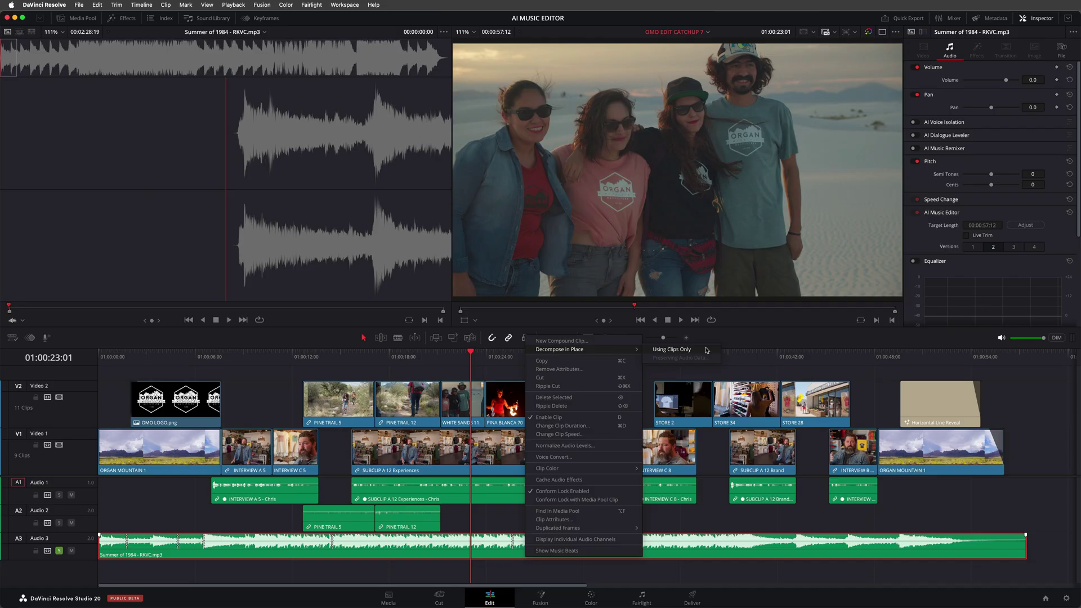
pyautogui.click(906, 121)
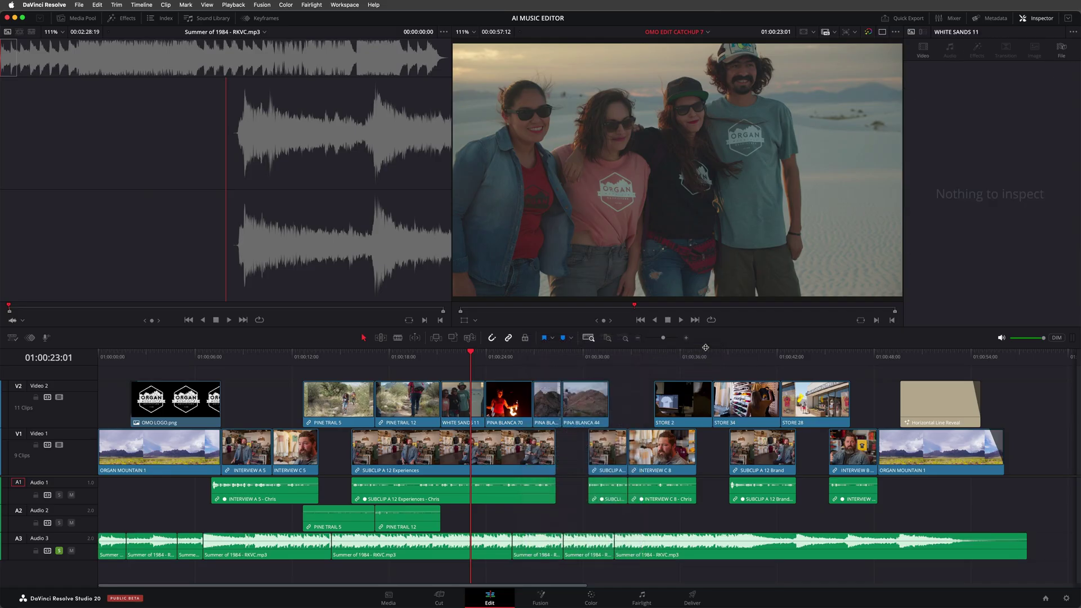
# Lengthen the cross fade at the cut between two decomposed music segments on Audio 3 and play it back
pyautogui.click(610, 340)
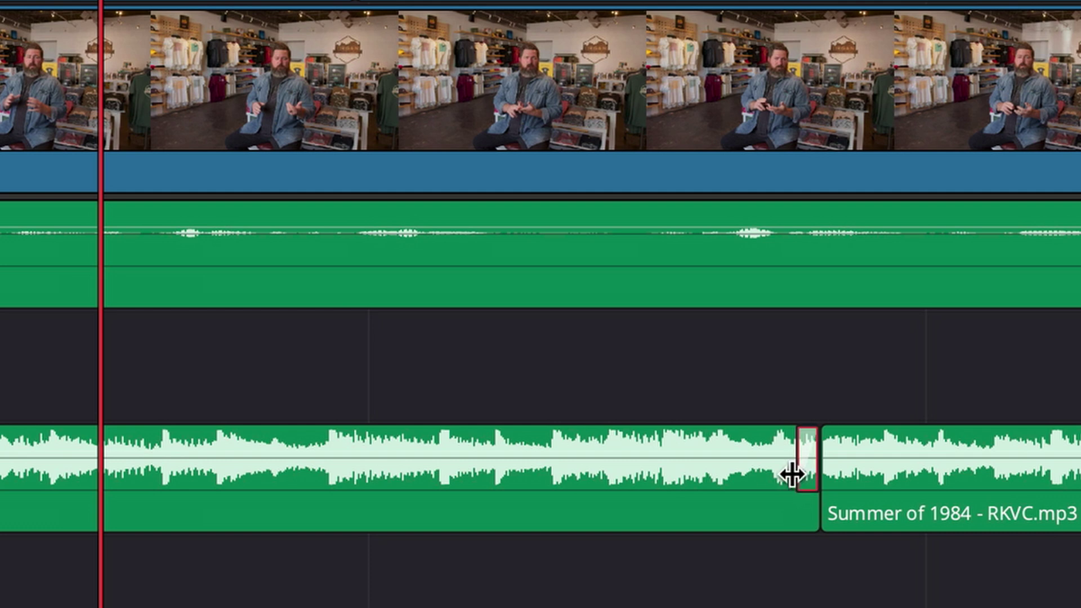
pyautogui.moveTo(758, 544); pyautogui.dragTo(700, 545)
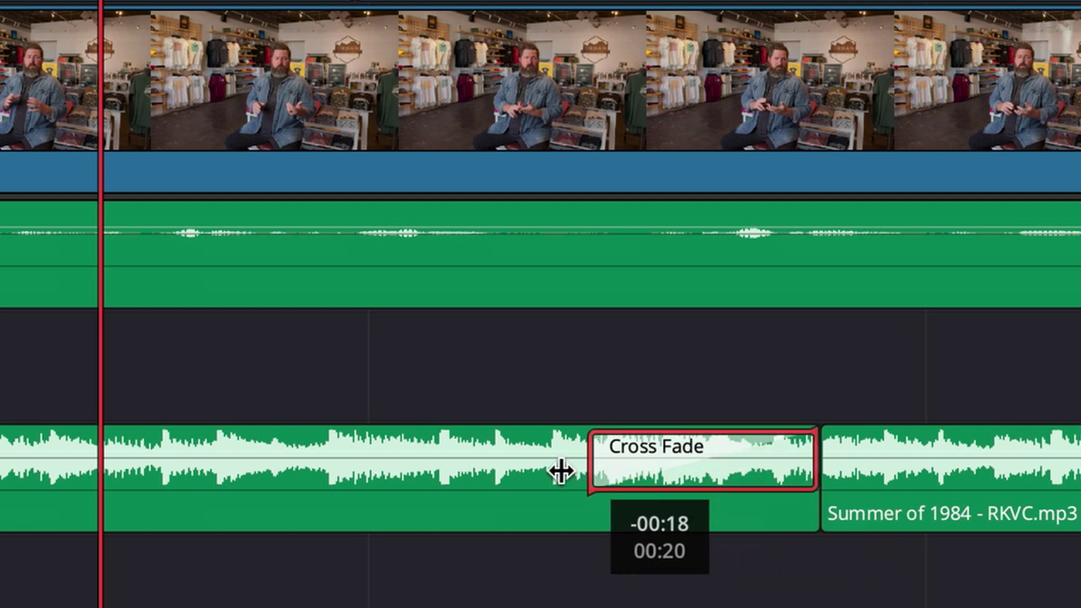
pyautogui.moveTo(561, 472); pyautogui.dragTo(275, 489)
pyautogui.press('space')
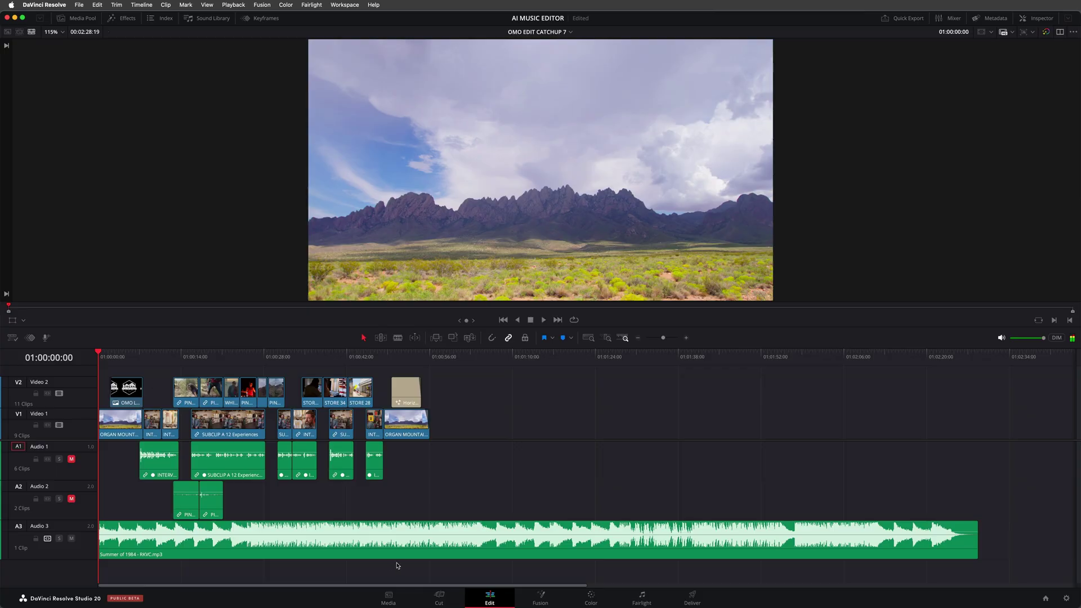
# Show the music beats on the full Summer of 1984 clip and split it at the beat just before 01:00:06:22
pyautogui.rightClick(423, 547)
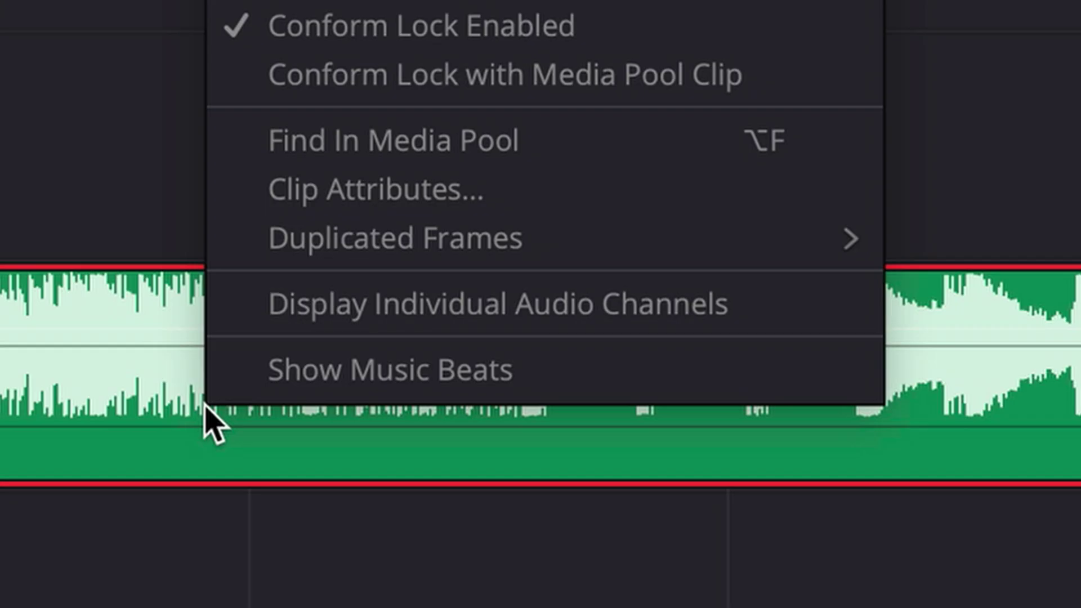
pyautogui.click(552, 374)
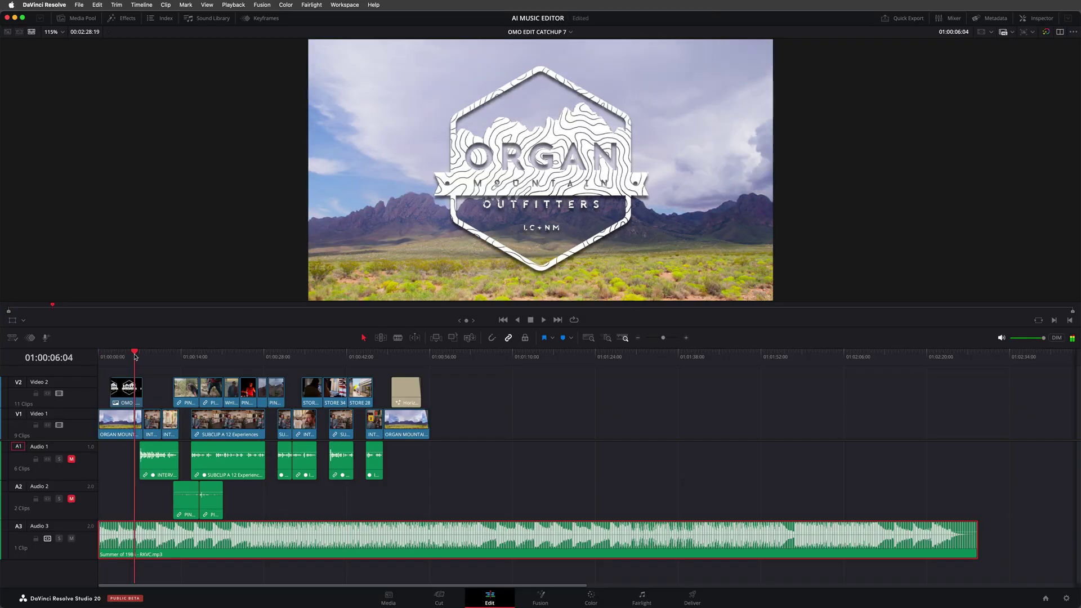
pyautogui.scroll(5, 140, 357)
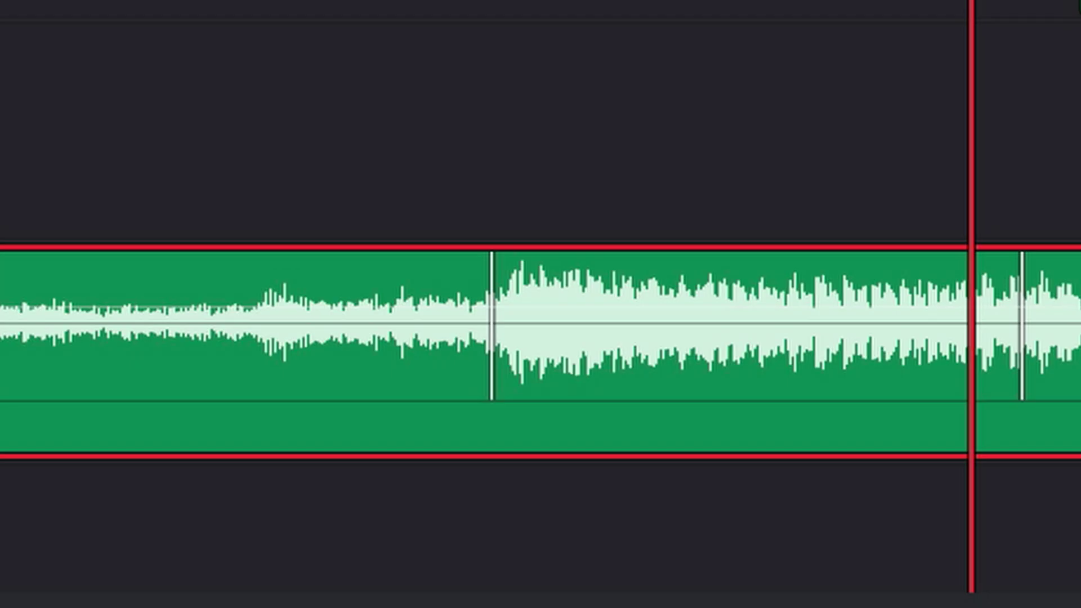
pyautogui.press('b')
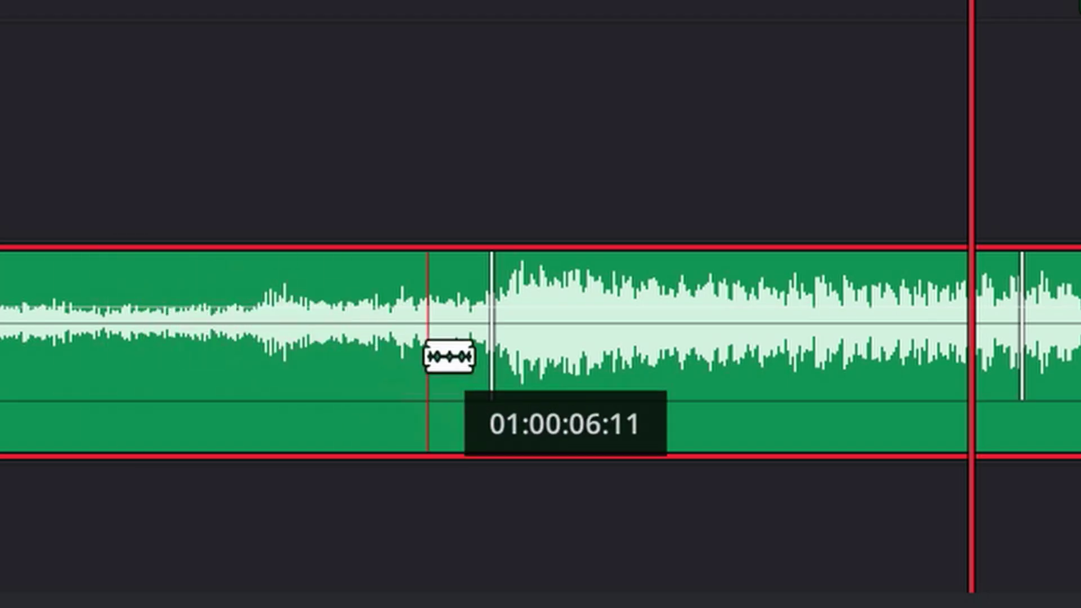
pyautogui.click(491, 356)
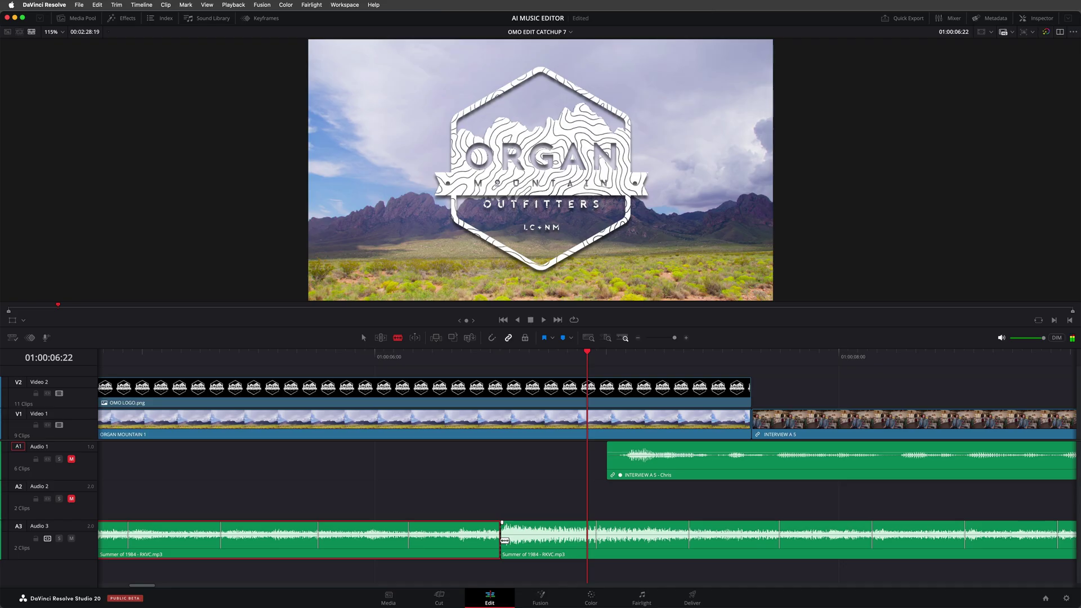
# Split the Summer of 1984 clip on Audio 3 at the beat near 01:00:25:17
pyautogui.hotkey('shift', 'z')
pyautogui.moveTo(141, 355); pyautogui.dragTo(248, 357)
pyautogui.hotkey('shift', 'z')
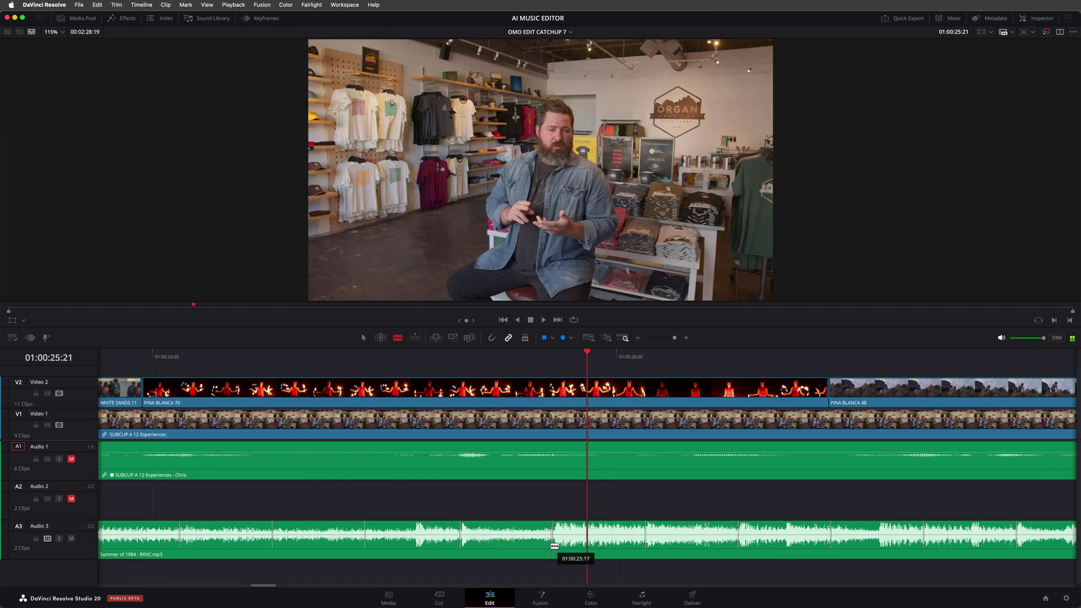
pyautogui.click(557, 545)
# Split the Summer of 1984 clip at the beats just before 01:01:07:10 and near 01:02:14:10
pyautogui.hotkey('shift', 'z')
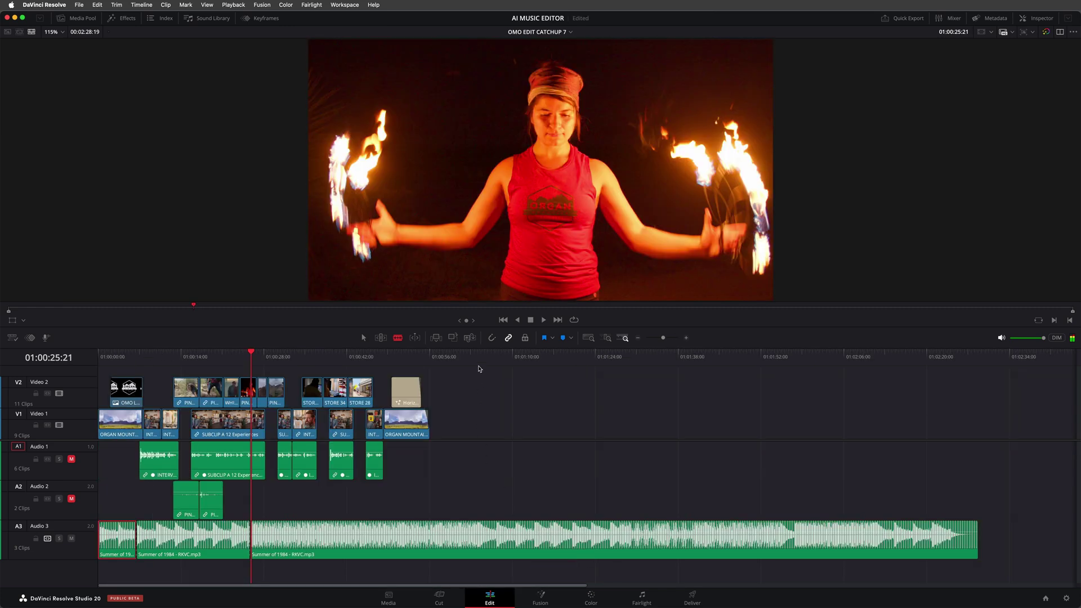
pyautogui.click(495, 355)
pyautogui.hotkey('shift', 'z')
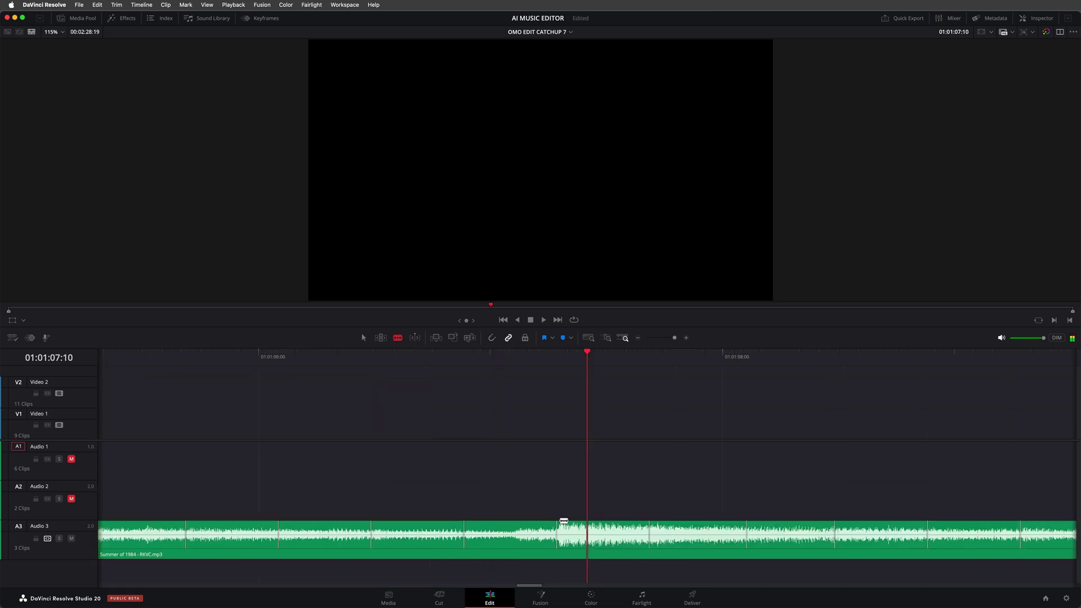
pyautogui.hotkey('shift', 'z')
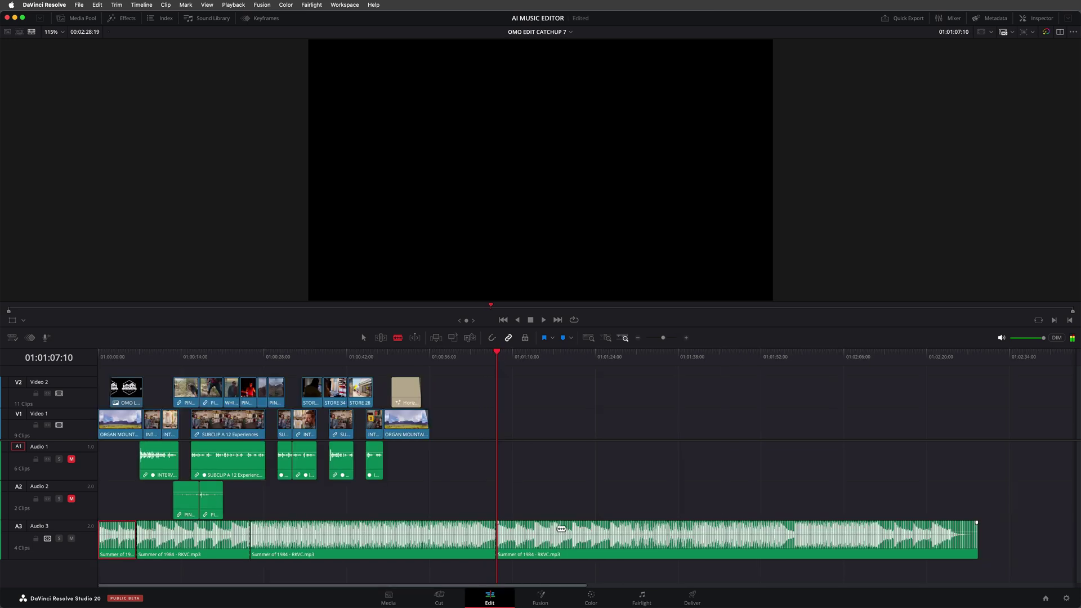
pyautogui.hotkey('shift', 'z')
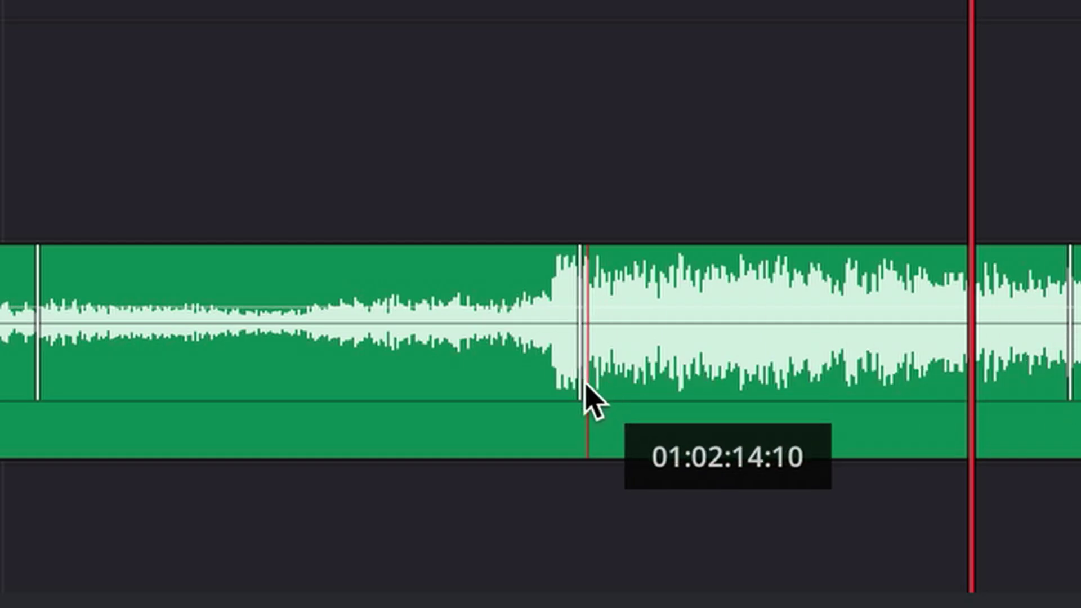
pyautogui.click(584, 396)
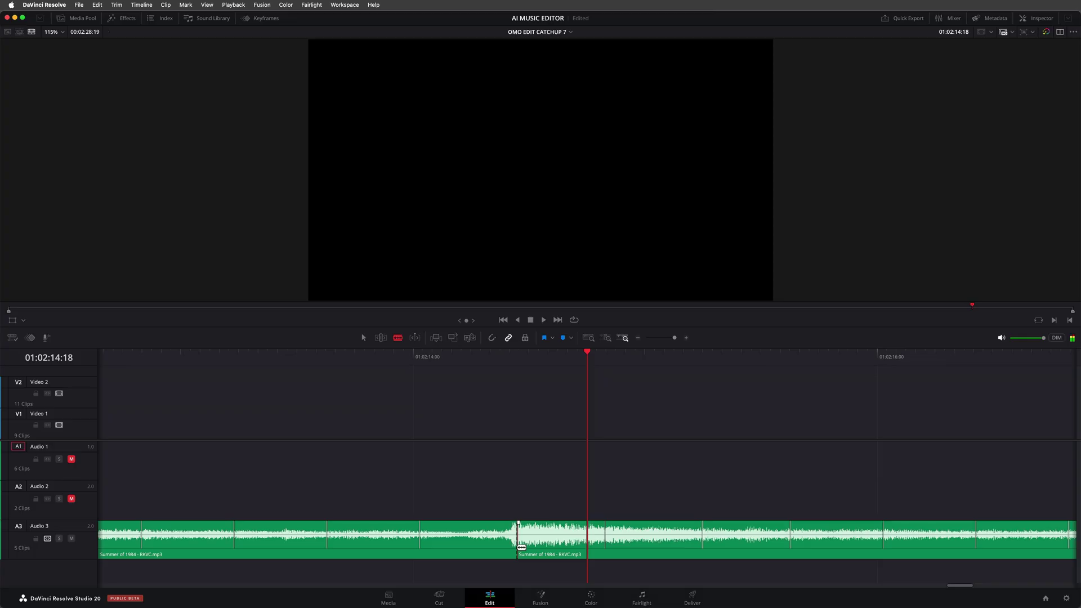
# Ripple delete the fourth and second music segments on Audio 3 and play back the shortened music
pyautogui.hotkey('shift', 'z')
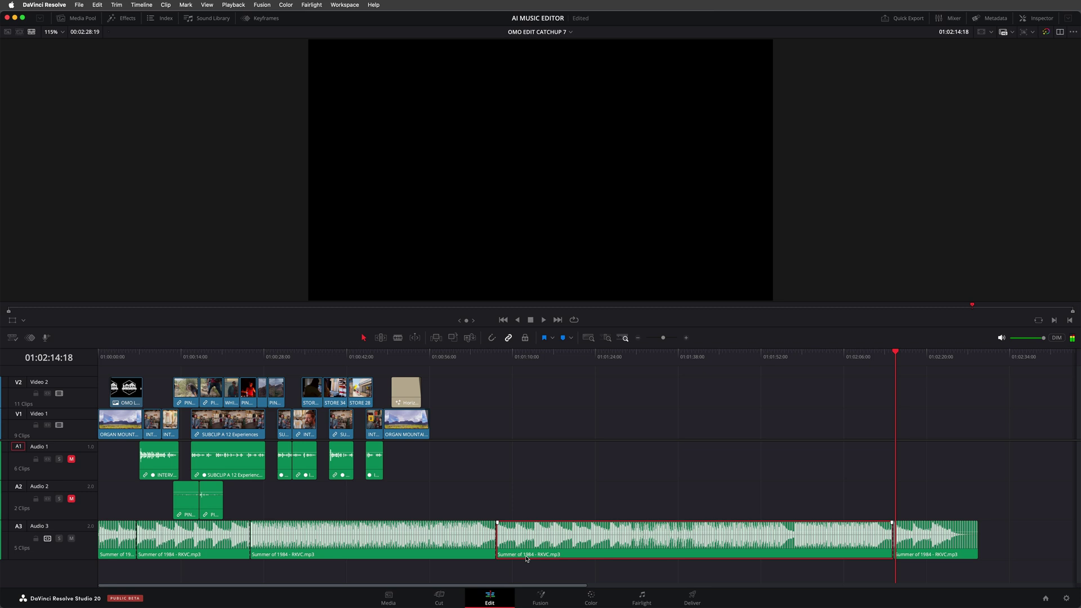
pyautogui.hotkey('shift', 'BackSpace')
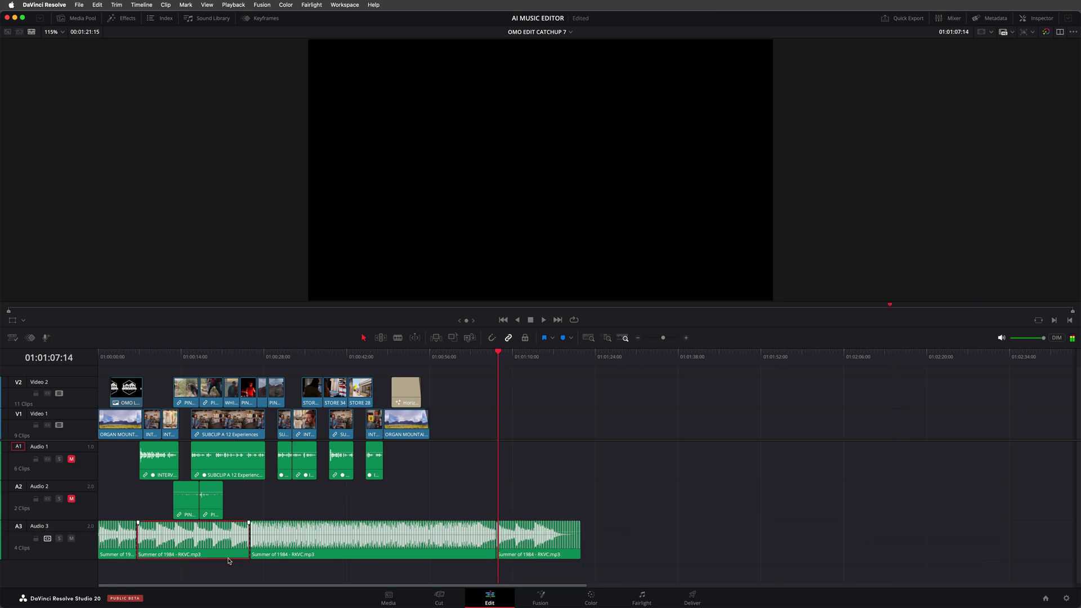
pyautogui.hotkey('shift', 'BackSpace')
pyautogui.hotkey('shift', 'z')
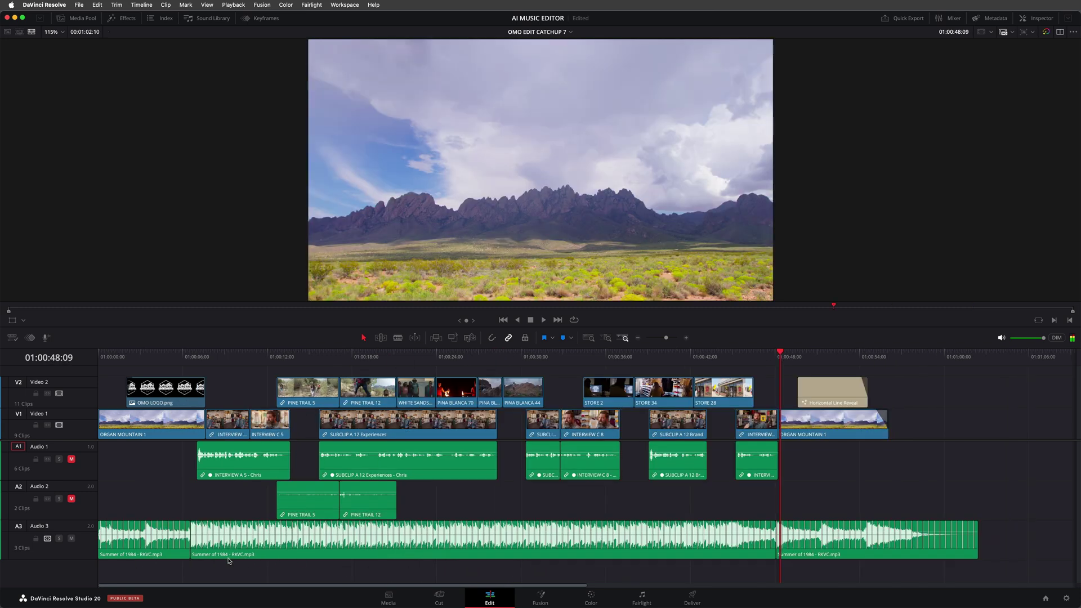
pyautogui.press('space')
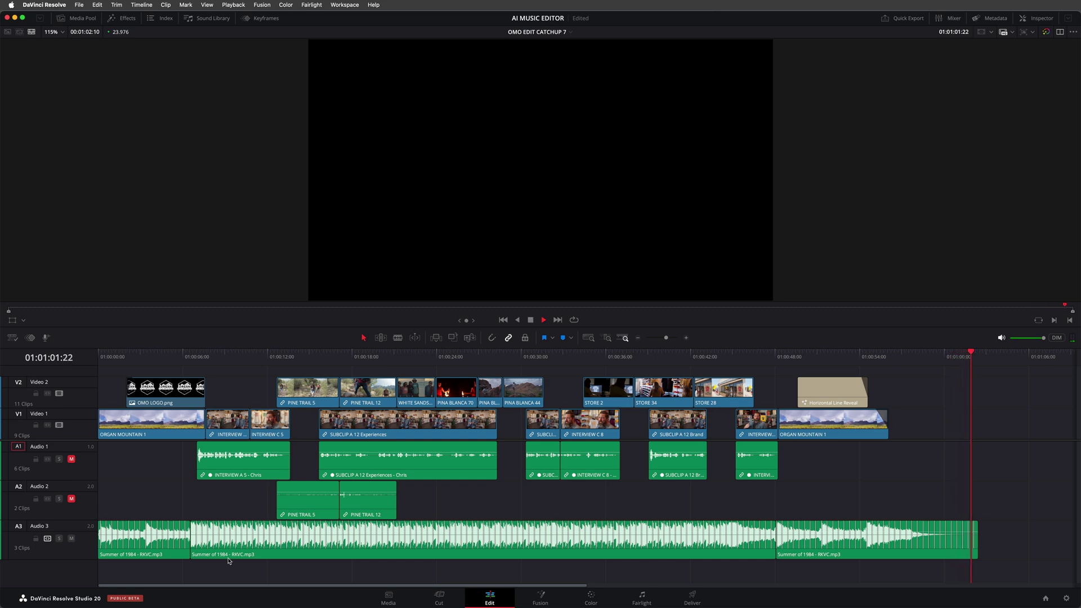
# Select all three remaining music segments on Audio 3 and turn off their music beats display
pyautogui.click(639, 554)
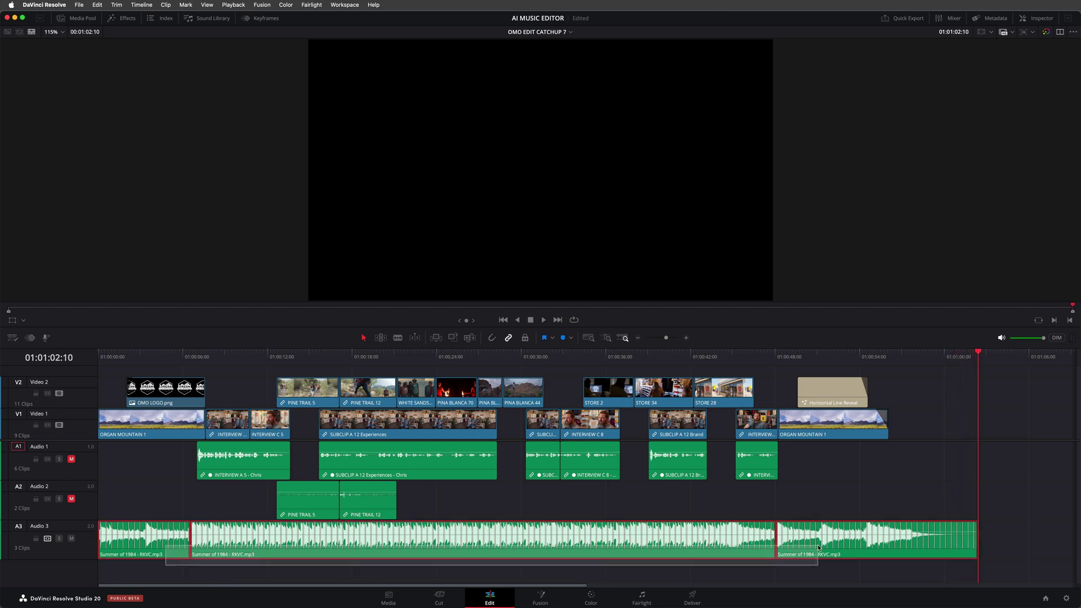
pyautogui.rightClick(634, 556)
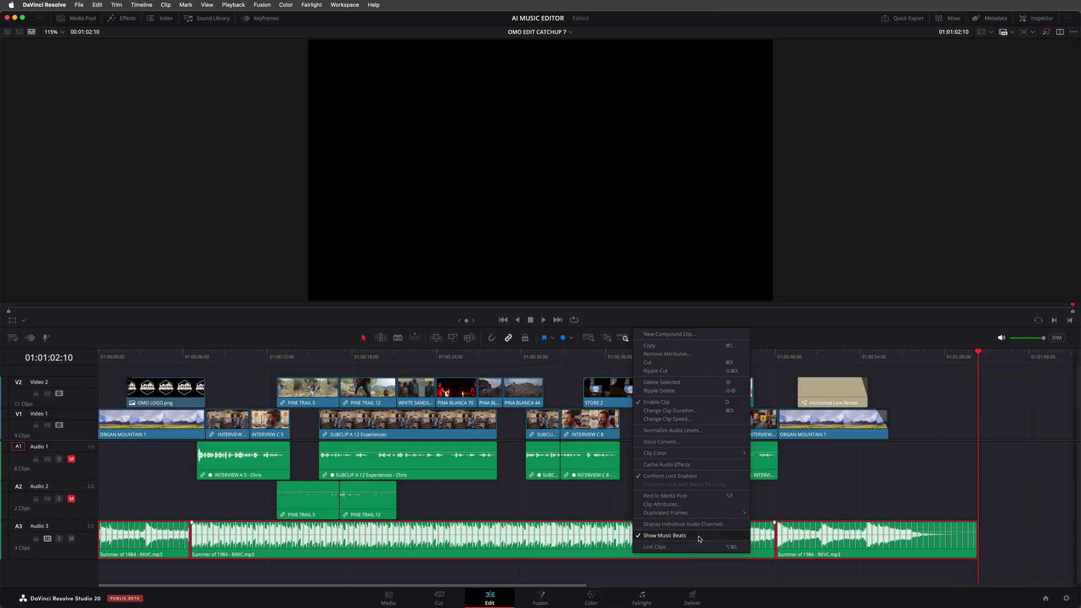
pyautogui.click(587, 354)
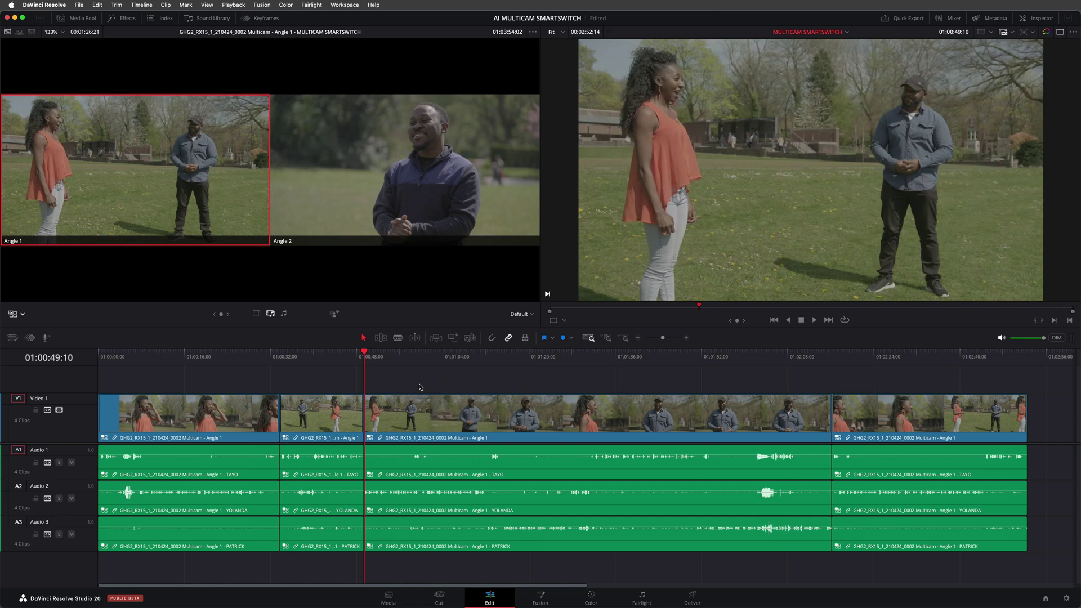
# Run Multicam SmartSwitch on the third multicam clip, switching video and audio at Faster quality, and play back the result
pyautogui.click(425, 405)
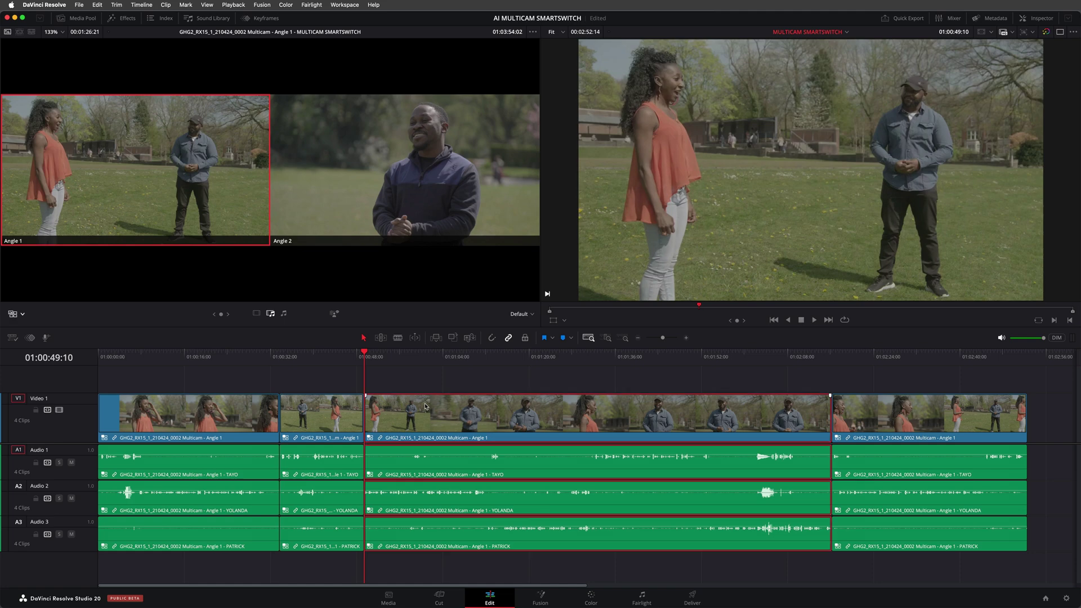
pyautogui.rightClick(425, 406)
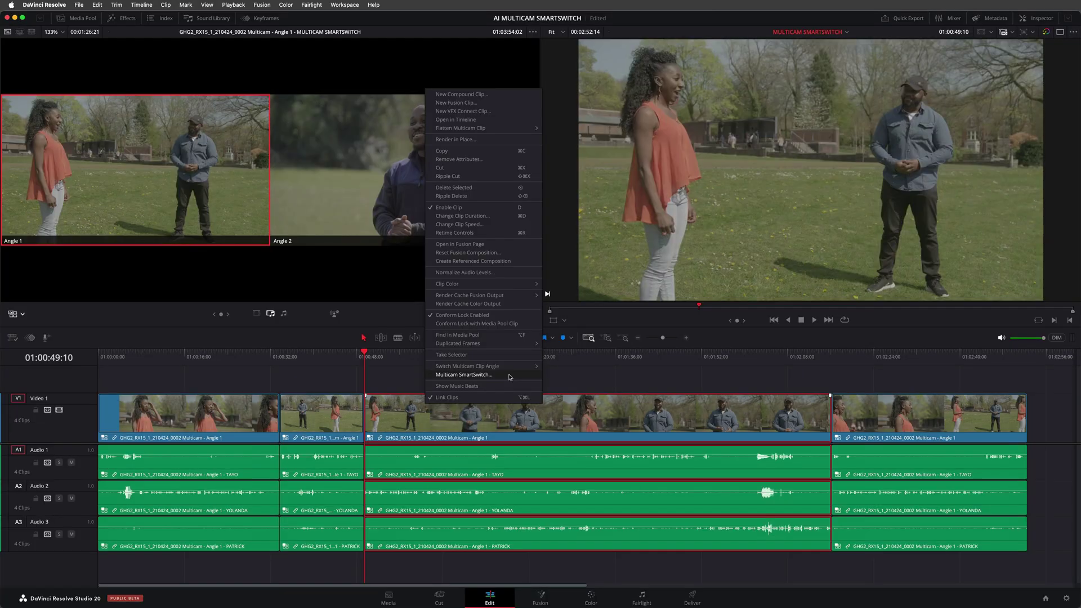
pyautogui.click(510, 376)
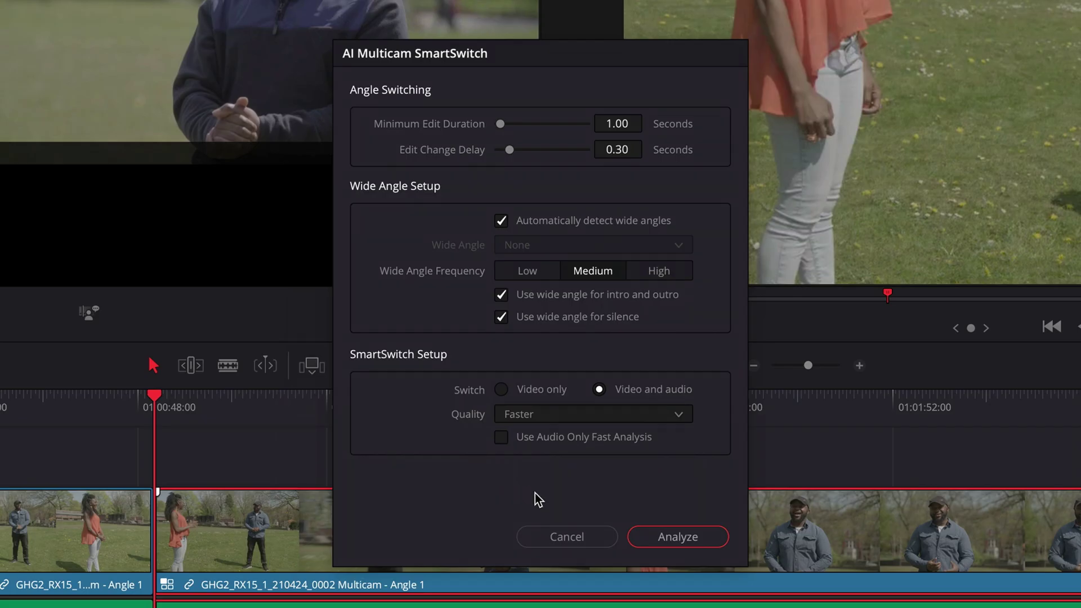
pyautogui.click(650, 536)
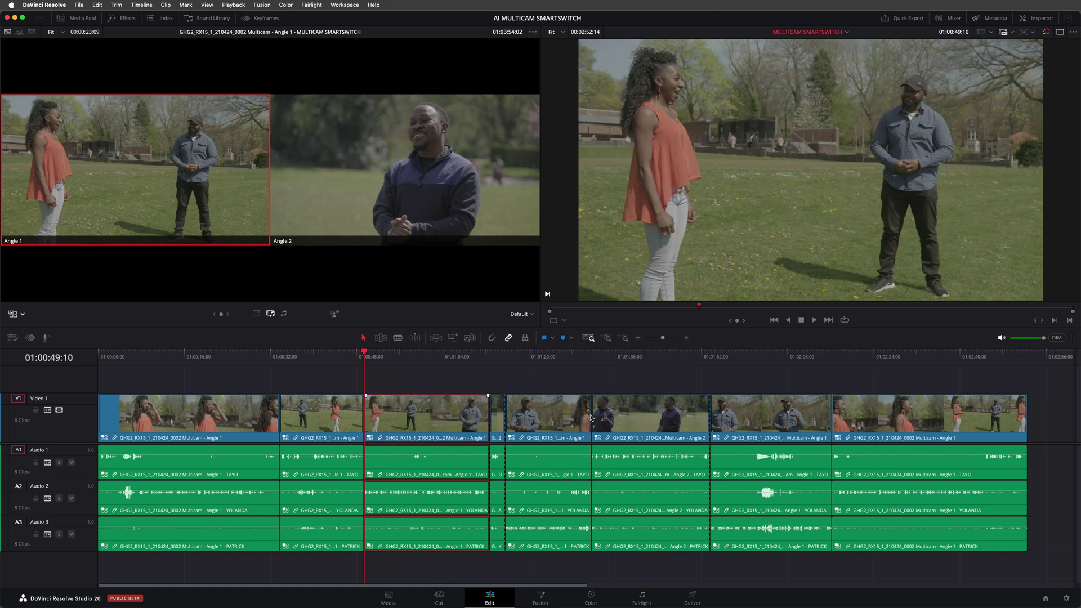
pyautogui.press('space')
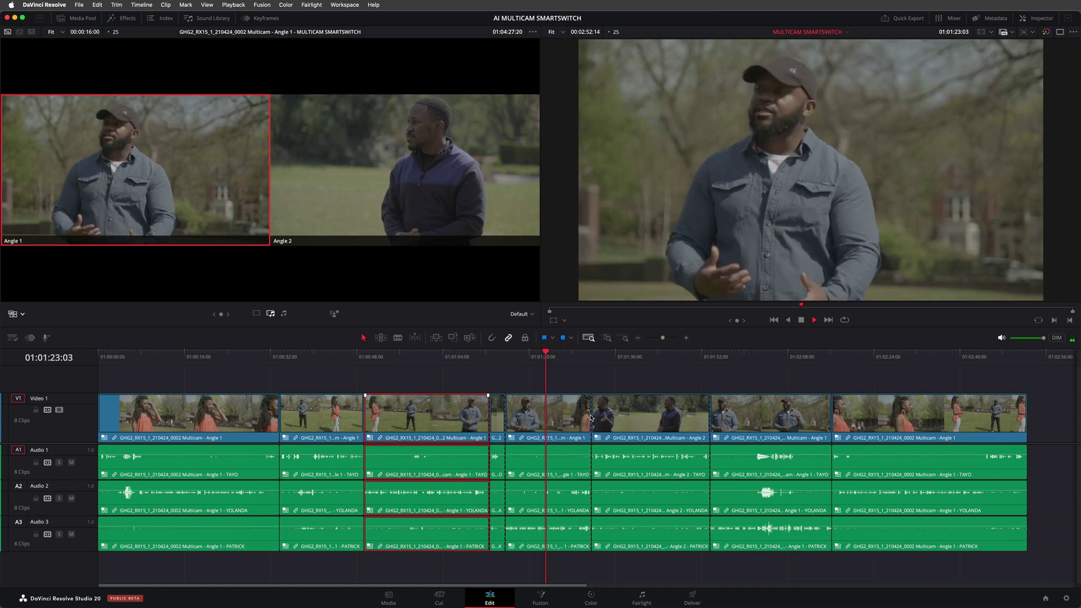
pyautogui.press('space')
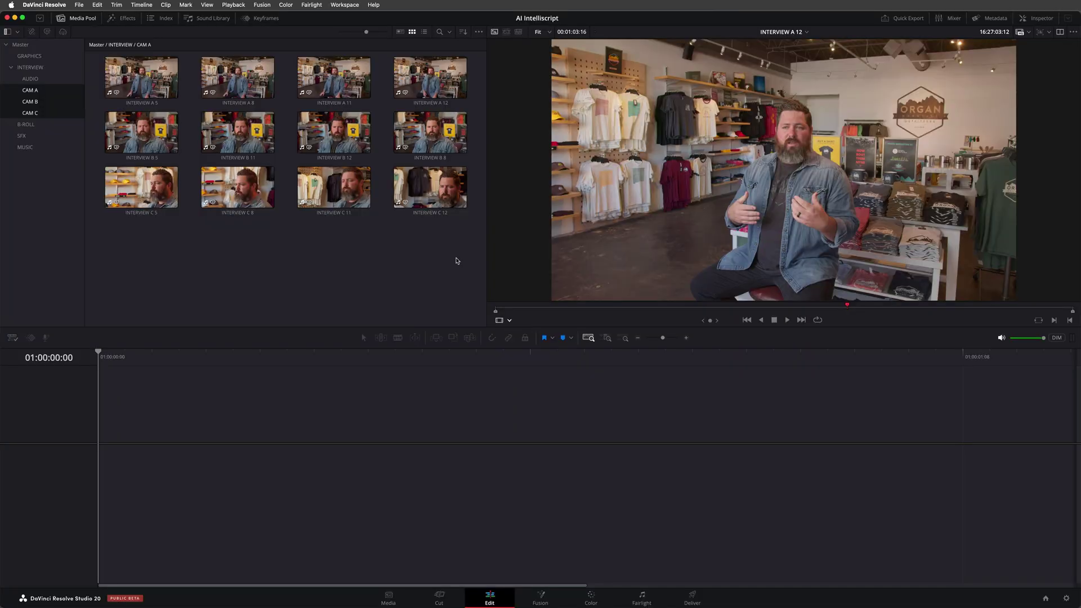
# Transcribe all CAM A, B and C interview clips with speaker detection and export the transcript as INTERVIEW A 12.txt to OMO Transcripts
pyautogui.moveTo(398, 238); pyautogui.dragTo(125, 54)
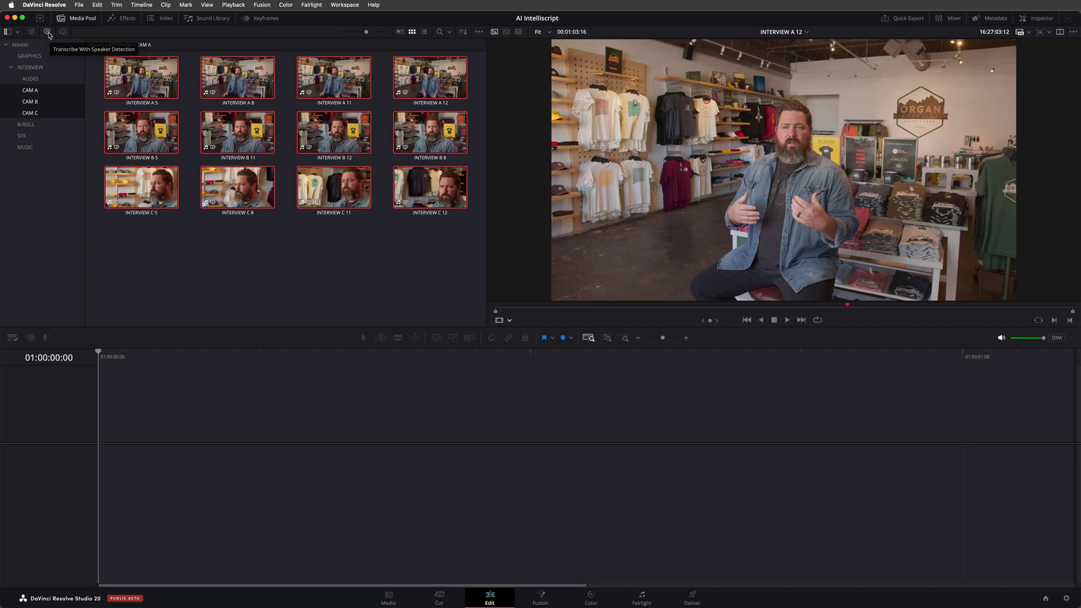
pyautogui.click(105, 71)
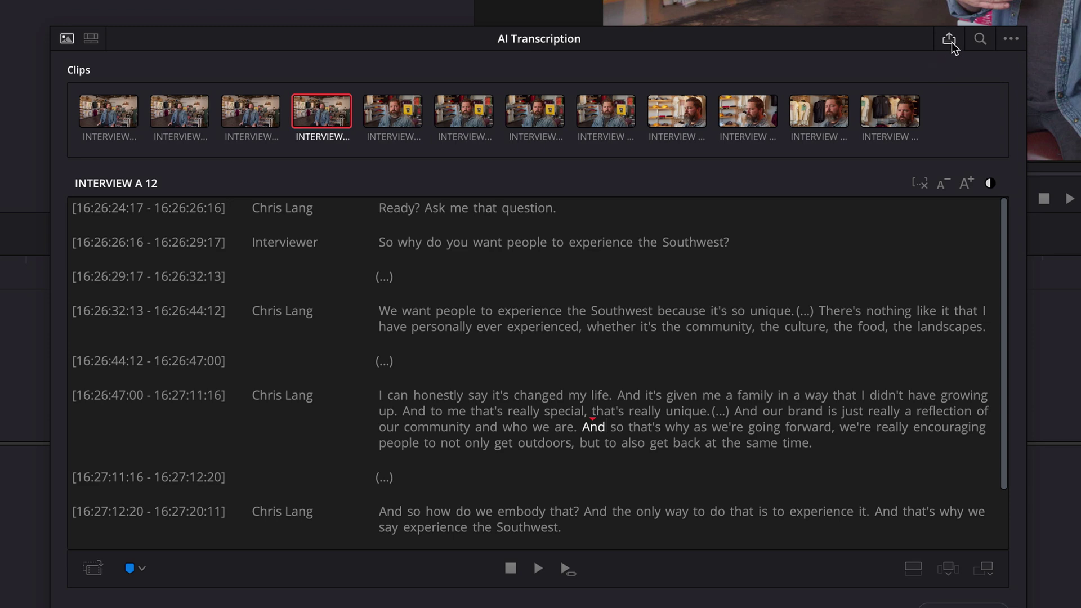
pyautogui.click(951, 40)
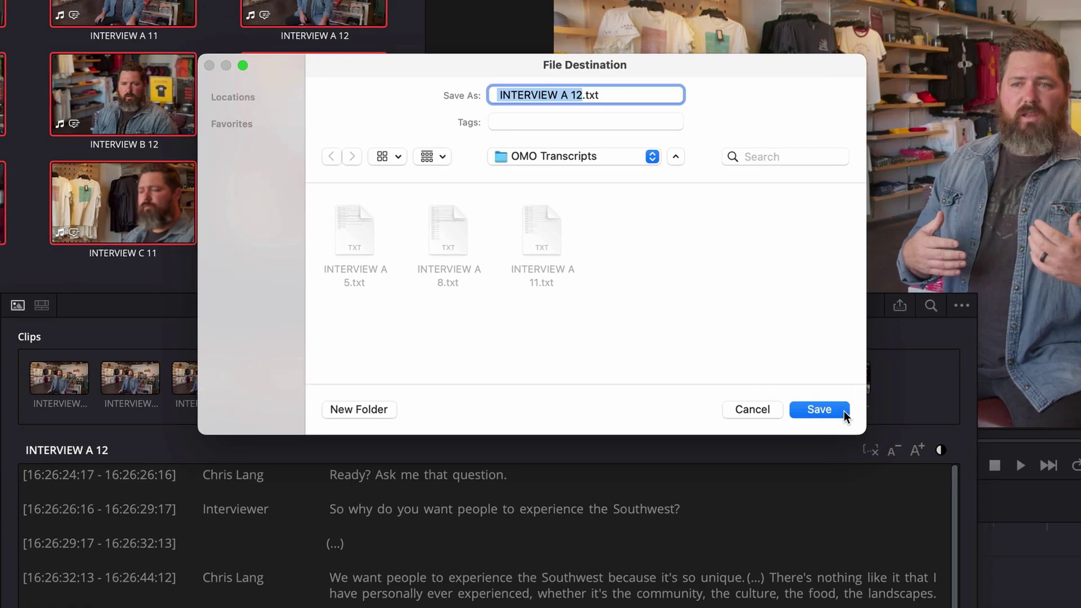
pyautogui.click(843, 410)
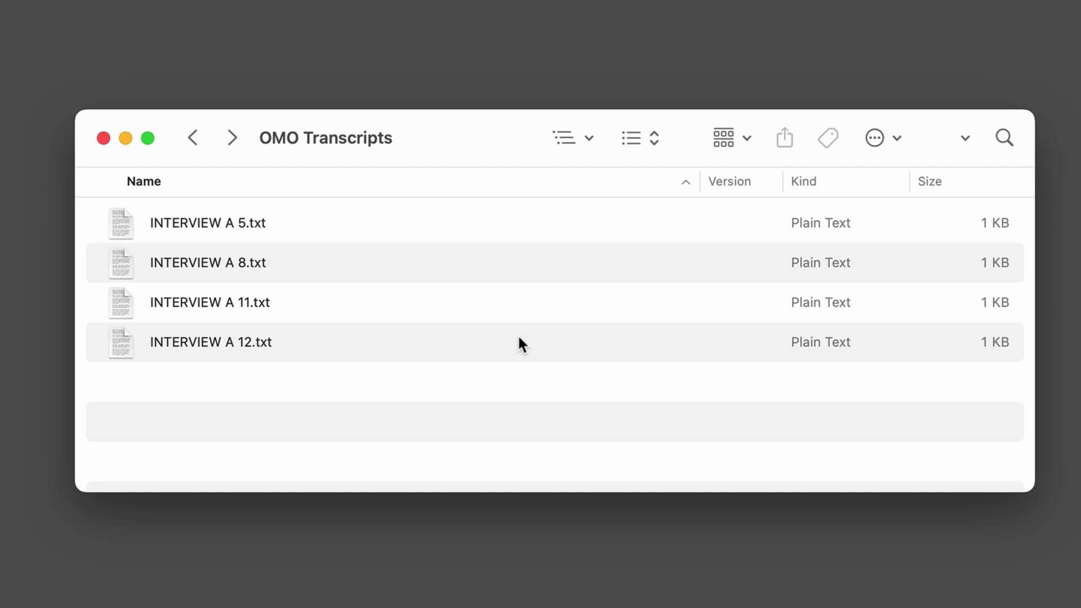
# Preview the exported INTERVIEW A 12.txt transcript in the OMO Transcripts folder, checking its timecodes and speaker labels
pyautogui.click(521, 342)
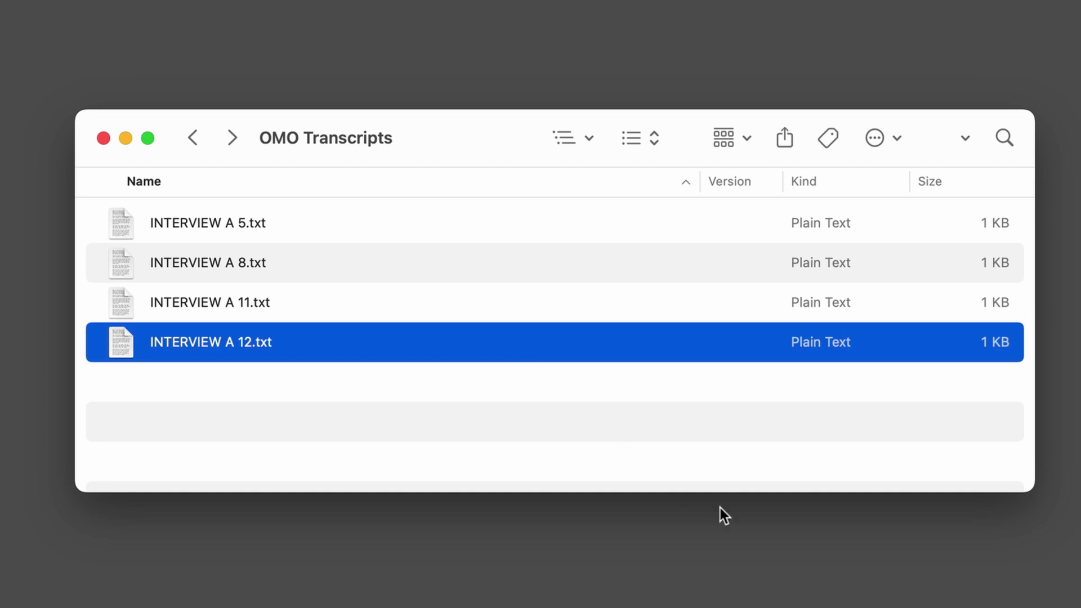
pyautogui.press('space')
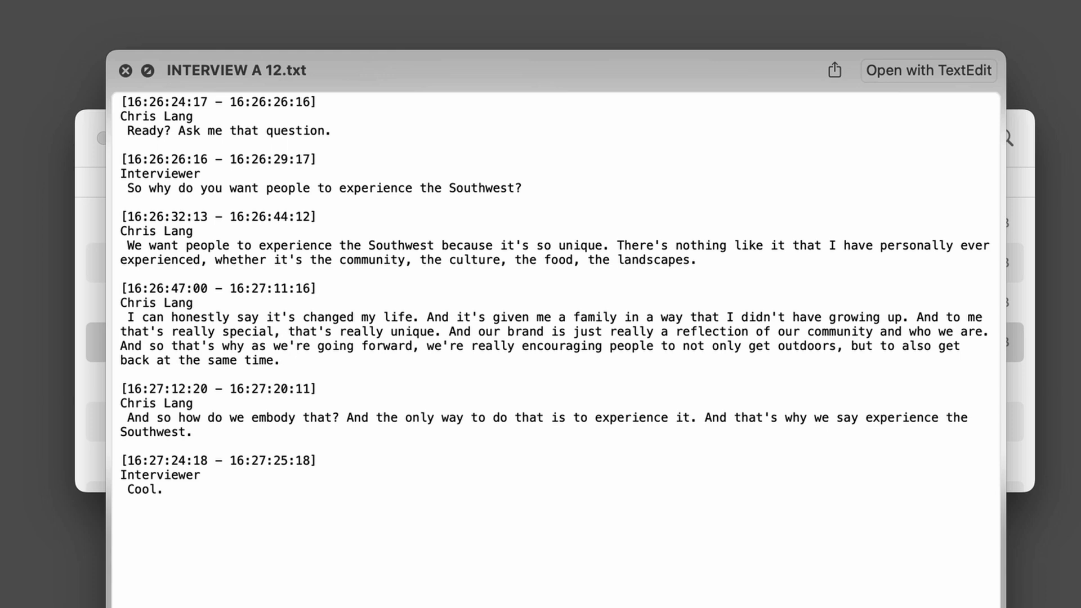
pyautogui.press('space')
# Preview the interview script text file in the OMO Interview folder and switch back to DaVinci Resolve
pyautogui.press('super+bracketleft')
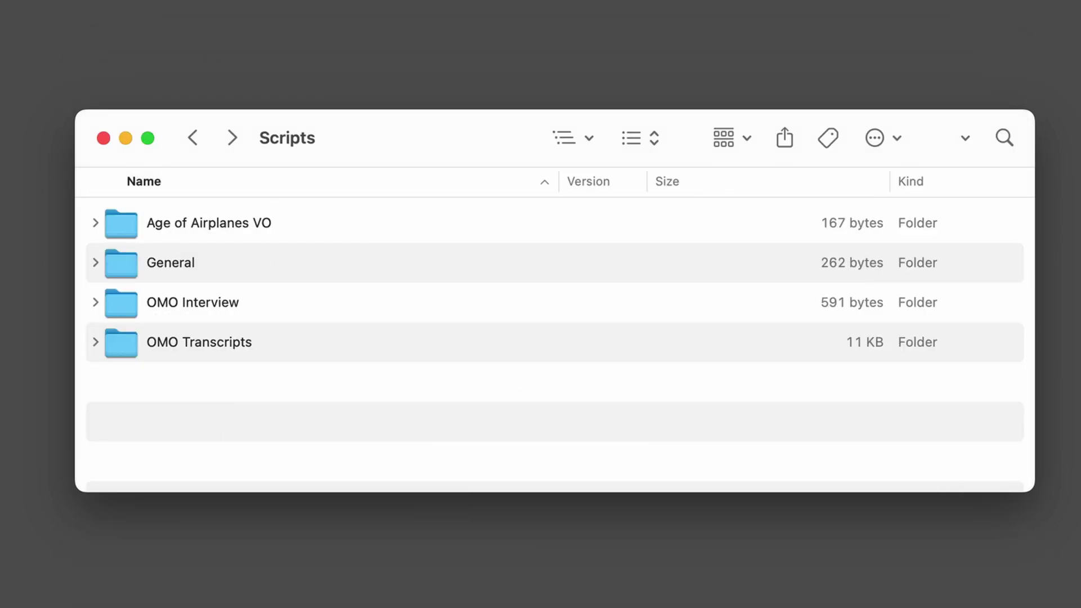
pyautogui.doubleClick(565, 309)
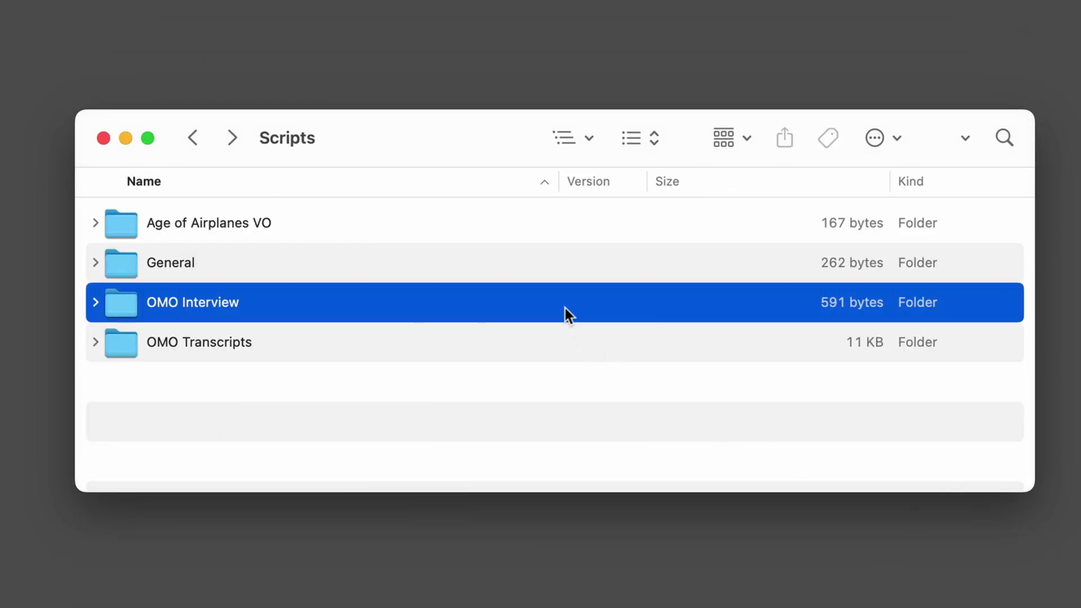
pyautogui.click(540, 221)
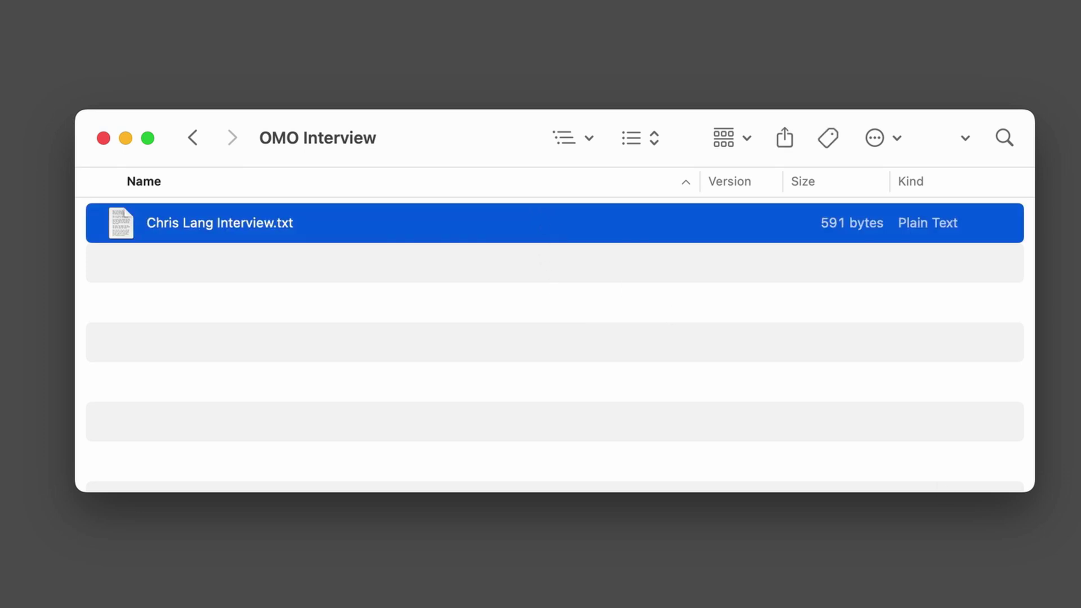
pyautogui.press('space')
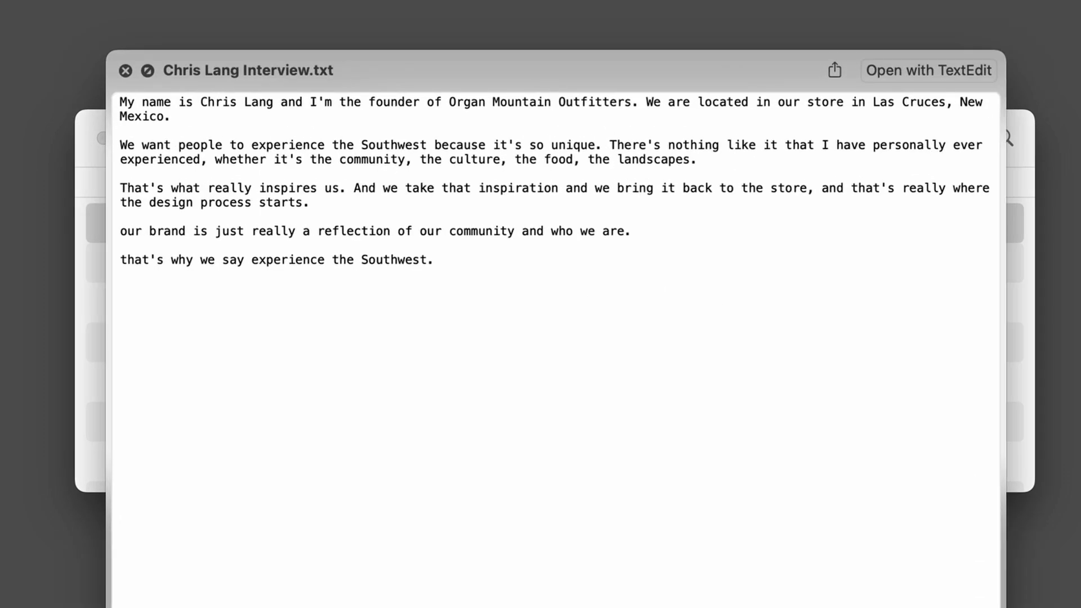
pyautogui.hotkey('ctrl', 'Right')
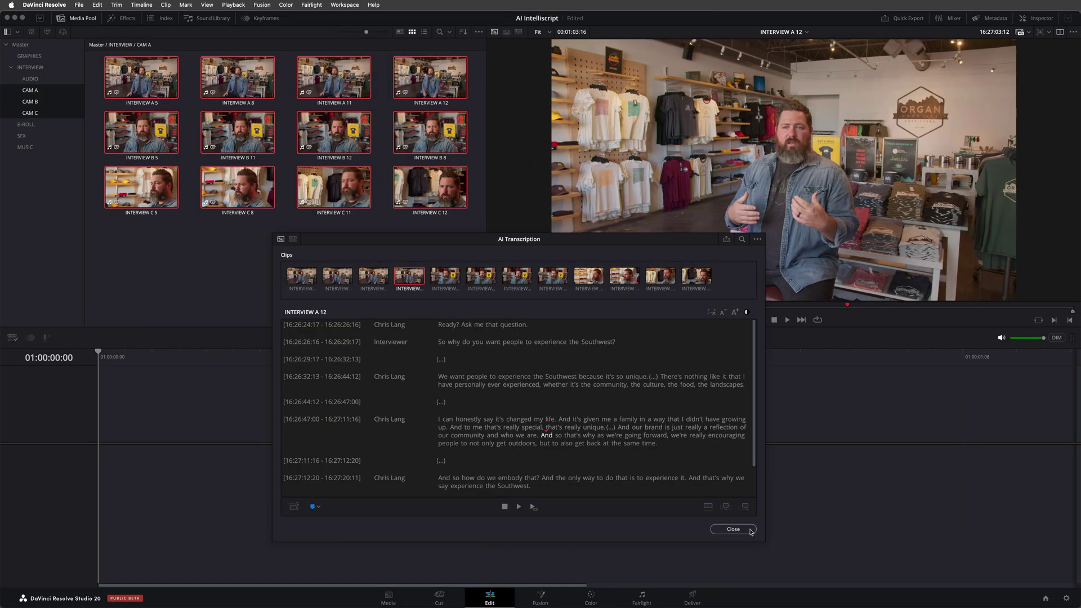
# Create a new timeline with IntelliScript from the four CAM A interview clips, using the interview script text file in OMO Interview
pyautogui.click(733, 529)
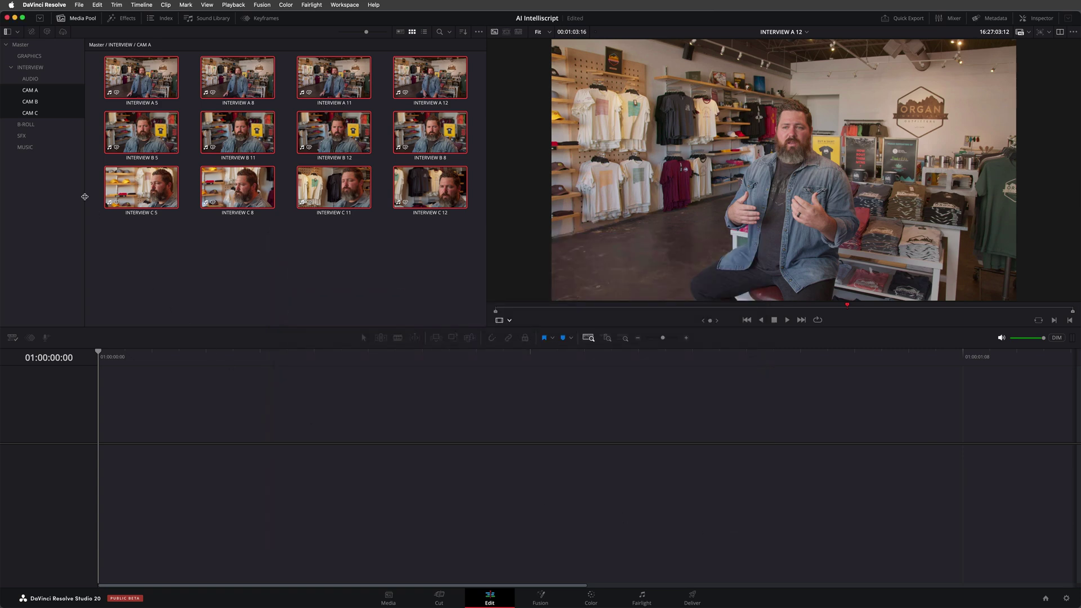
pyautogui.keyDown('super'); pyautogui.click(50, 114); pyautogui.keyUp('super')
pyautogui.keyDown('super'); pyautogui.click(49, 103); pyautogui.keyUp('super')
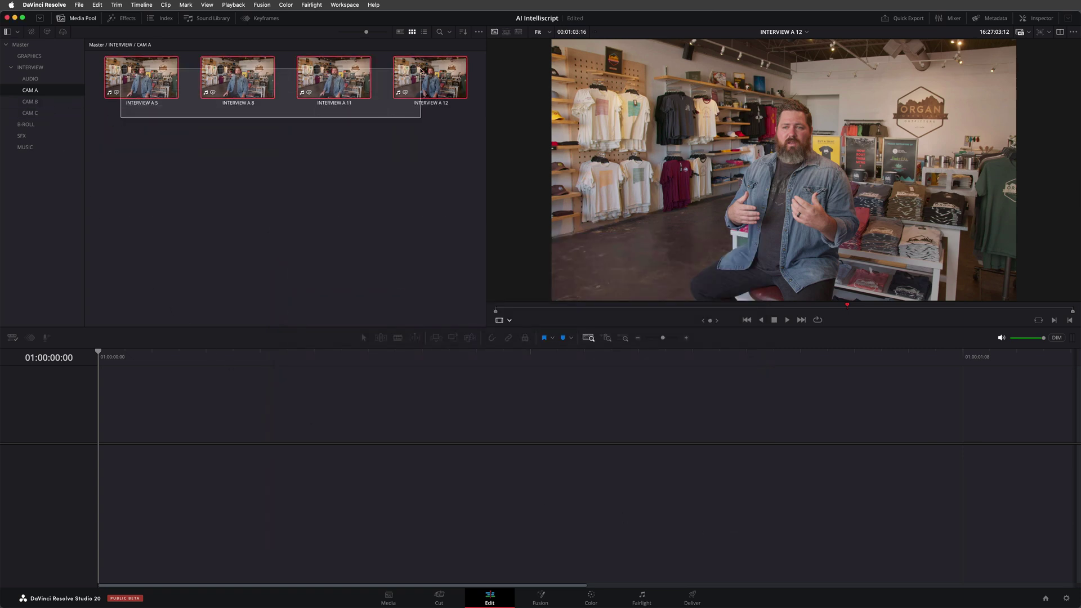
pyautogui.rightClick(142, 74)
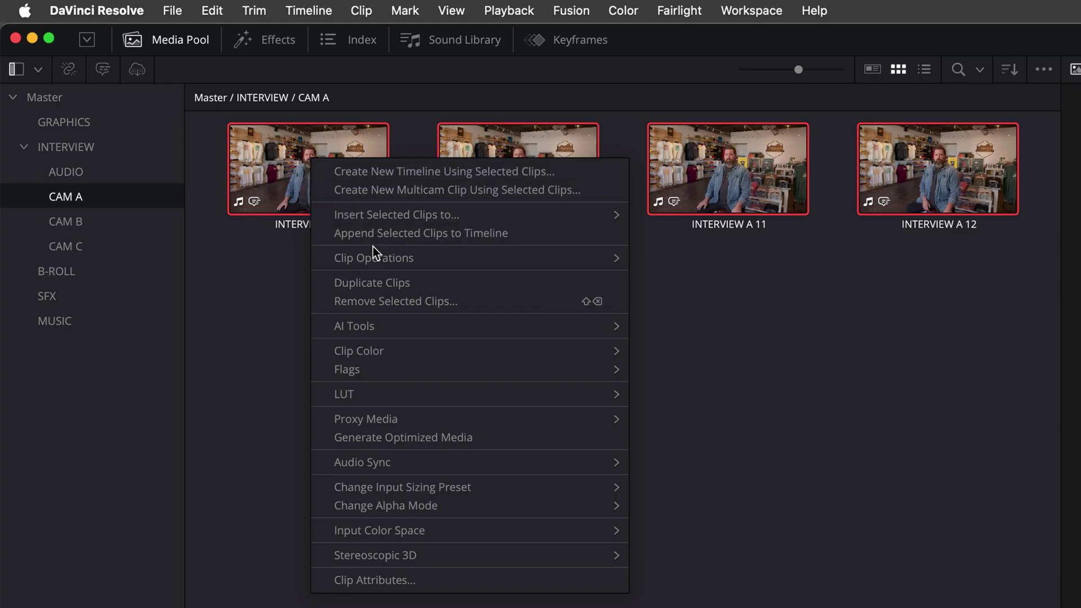
pyautogui.moveTo(407, 327)
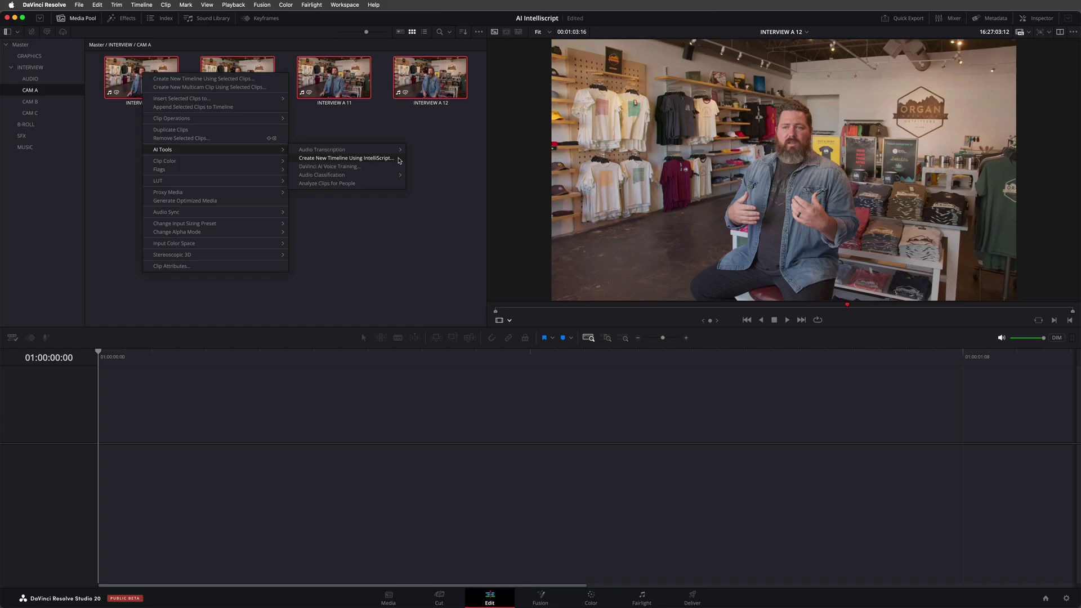
pyautogui.click(399, 161)
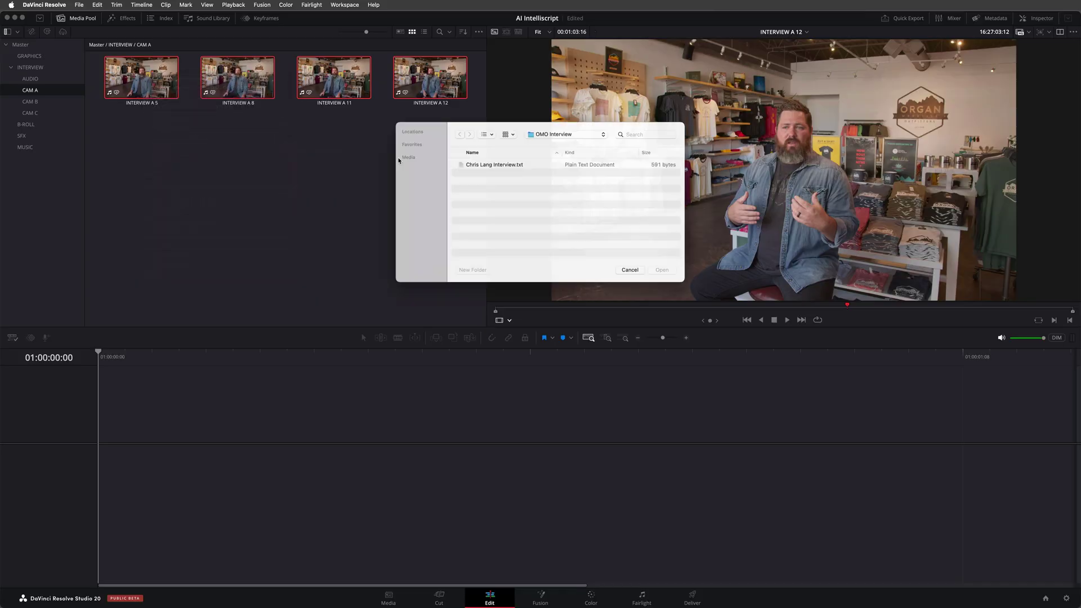
pyautogui.click(509, 231)
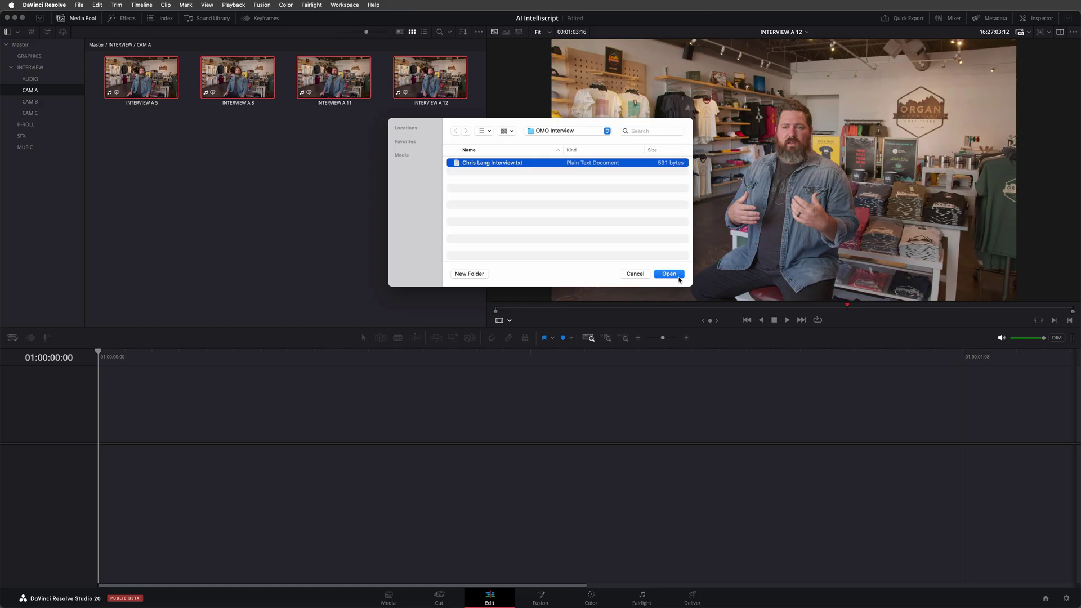
pyautogui.click(670, 274)
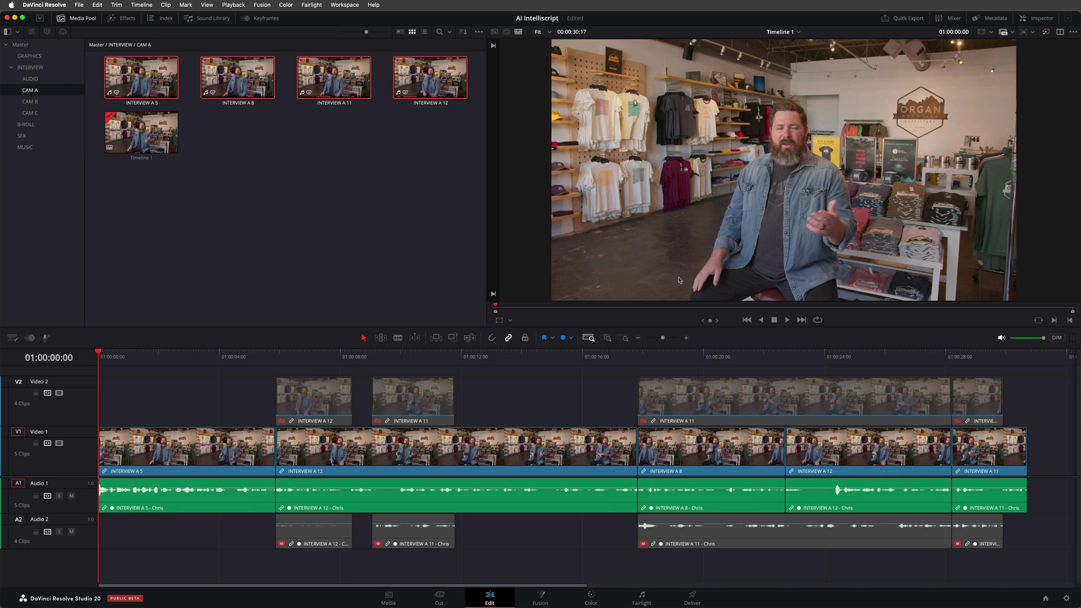
# Play back Timeline 1 from its start and then its last take, INTERVIEW A 11
pyautogui.press('space')
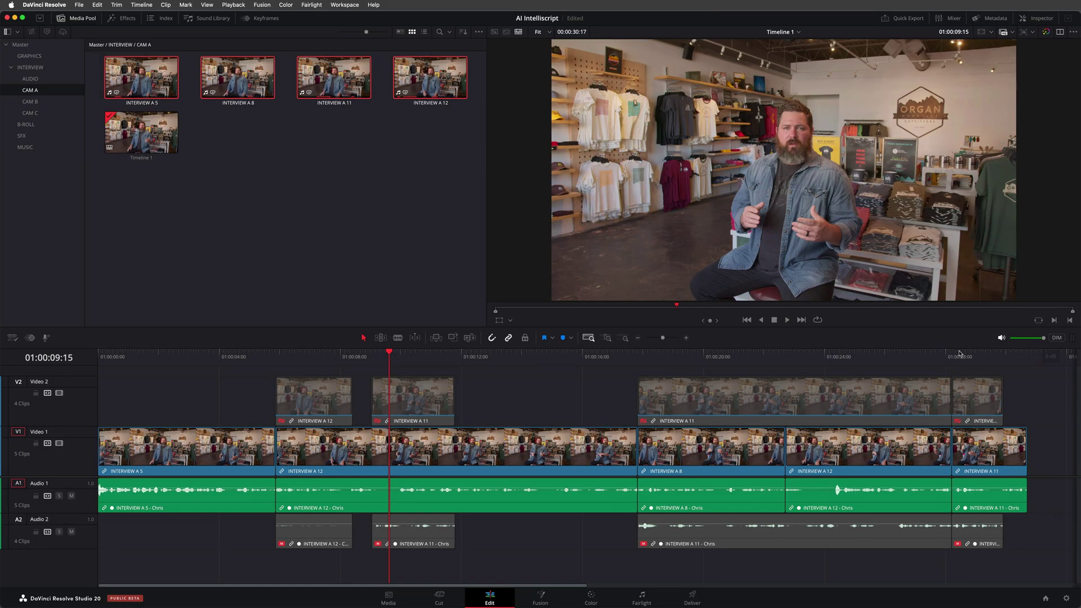
pyautogui.click(951, 356)
pyautogui.press('space')
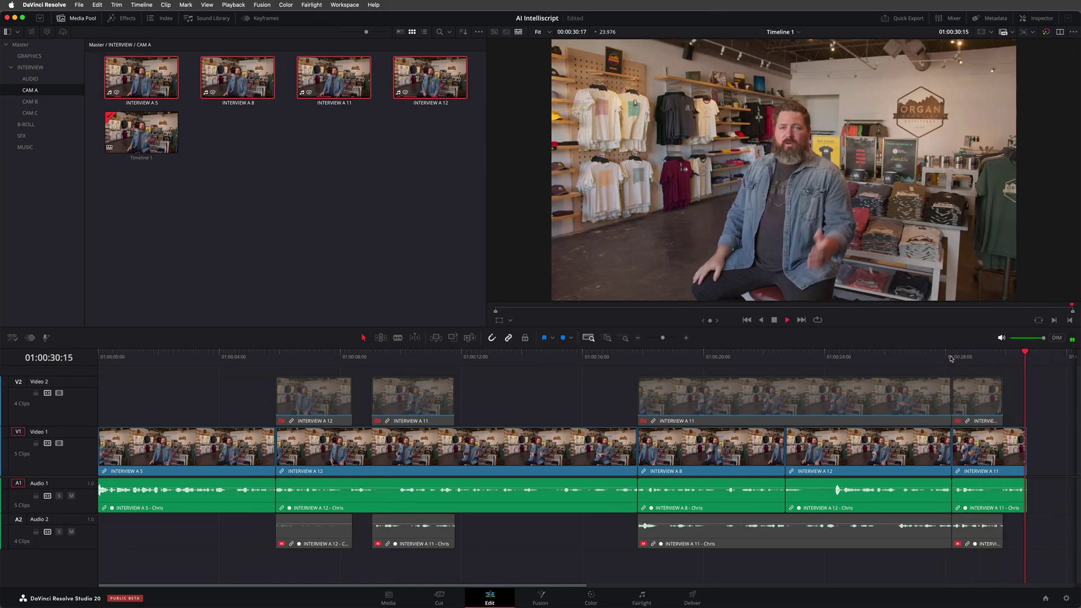
# Disable the last INTERVIEW A 11 take on Video 1, enable the alternate take above it on Video 2, and play it back
pyautogui.press('d')
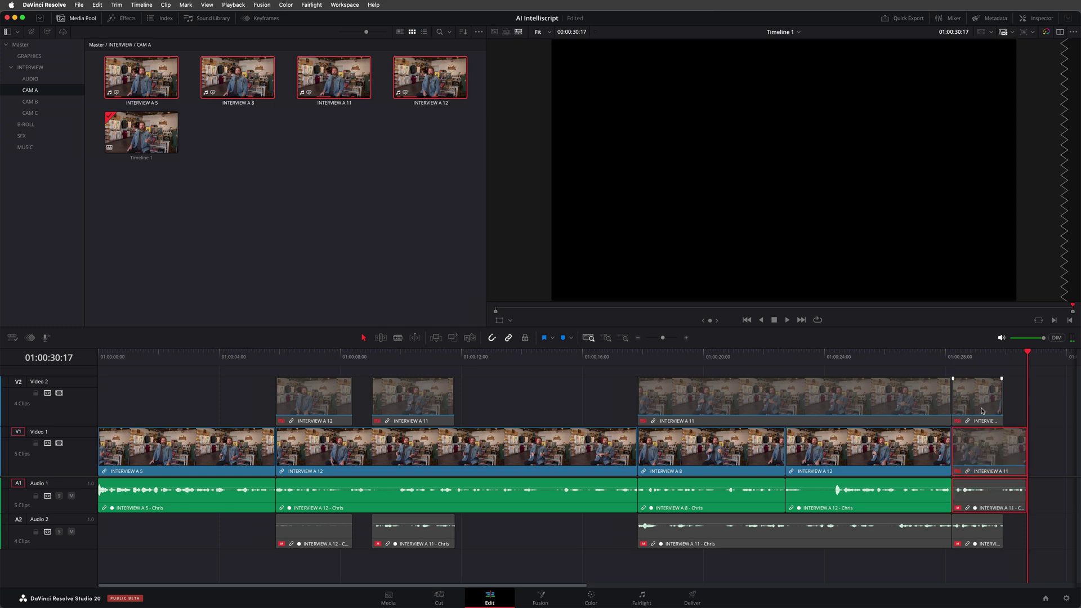
pyautogui.press('d')
pyautogui.click(955, 357)
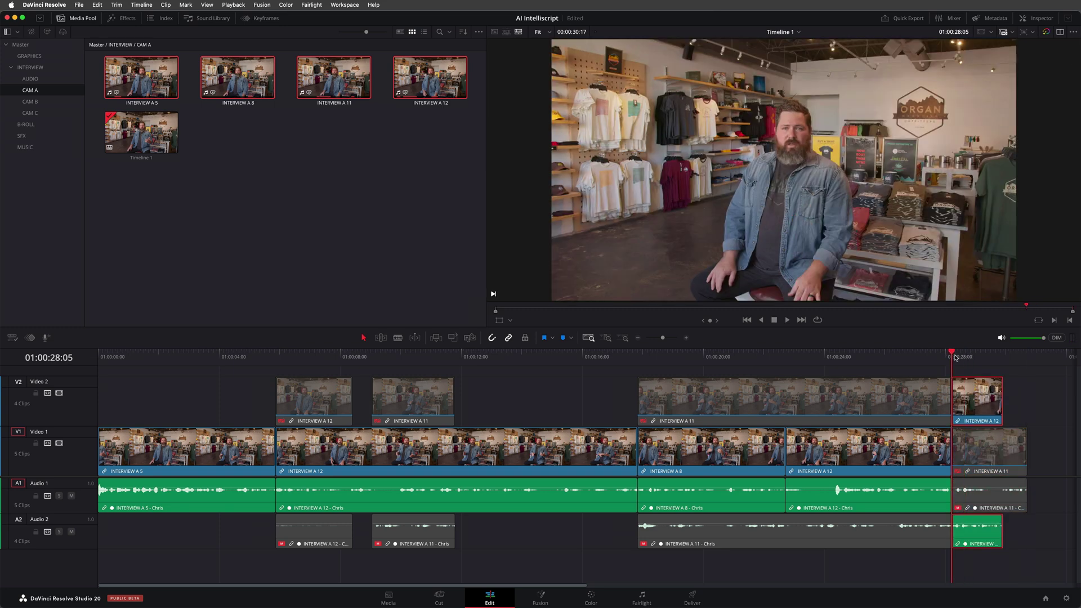
pyautogui.press('space')
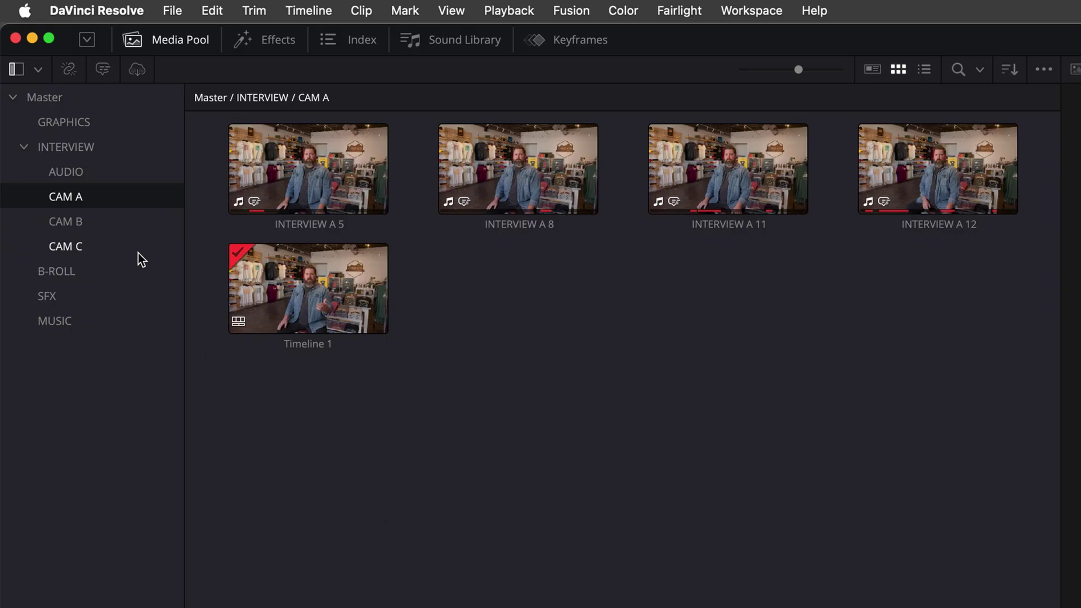
# Create another IntelliScript timeline from all twelve CAM A, CAM B and CAM C clips, using the same interview script text file
pyautogui.keyDown('shift'); pyautogui.click(138, 257); pyautogui.keyUp('shift')
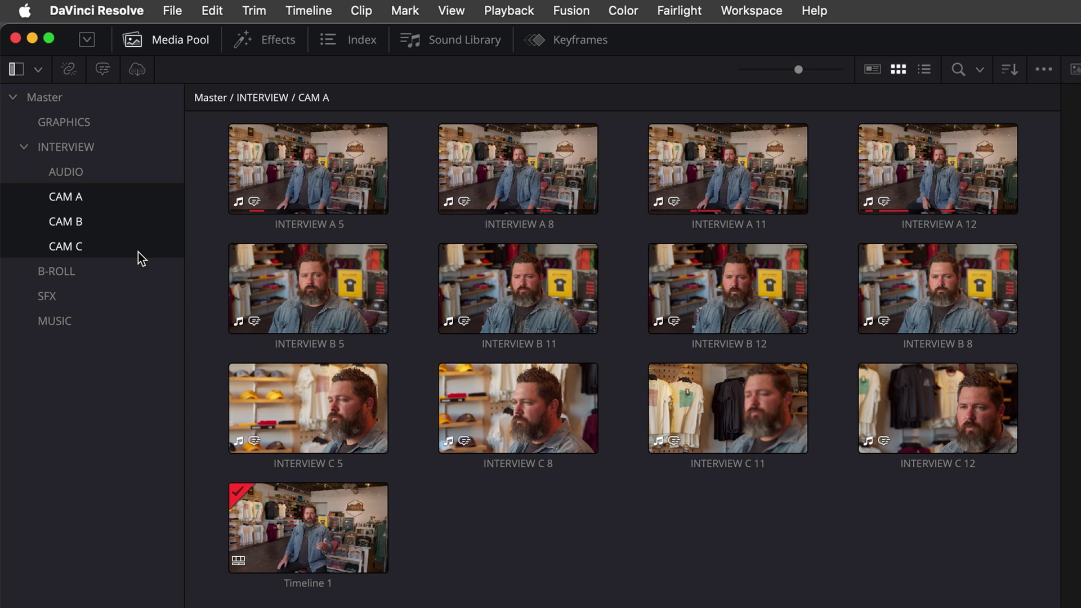
pyautogui.click(906, 434)
pyautogui.keyDown('shift'); pyautogui.click(343, 173); pyautogui.keyUp('shift')
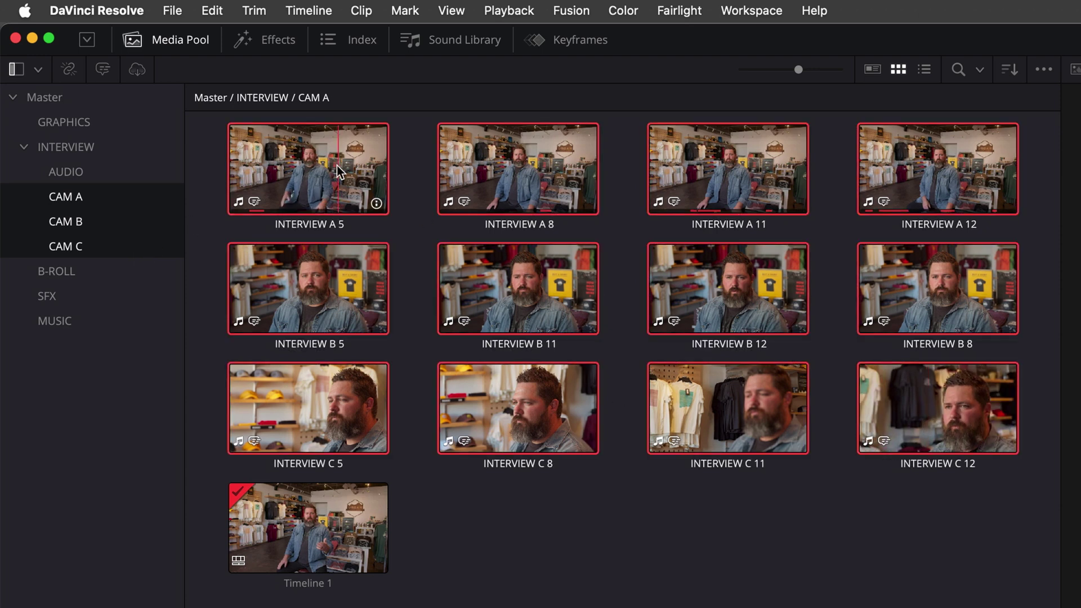
pyautogui.rightClick(340, 169)
pyautogui.moveTo(412, 336)
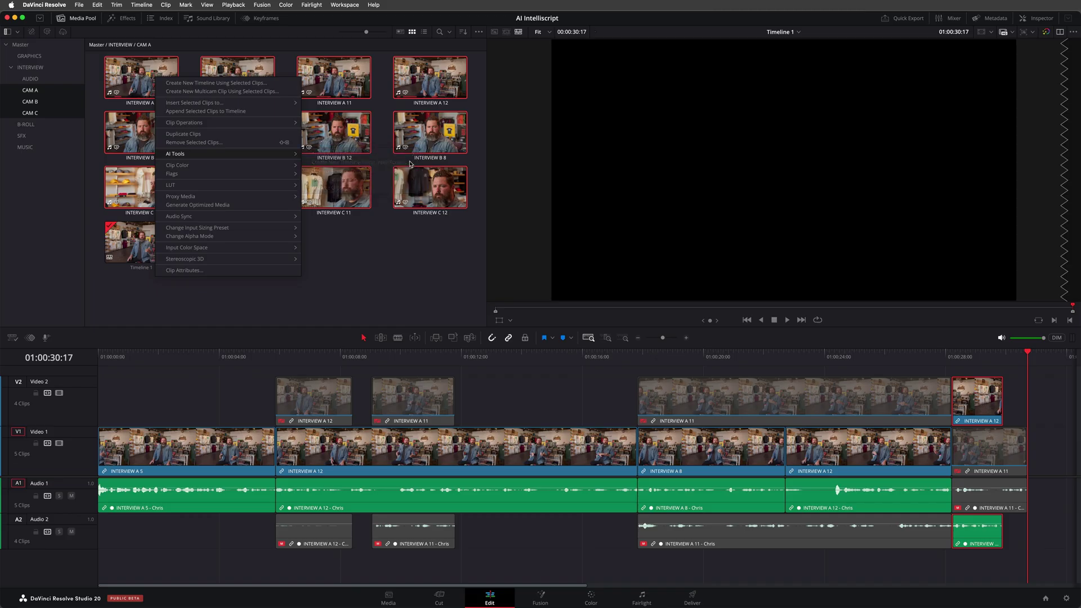
pyautogui.click(895, 354)
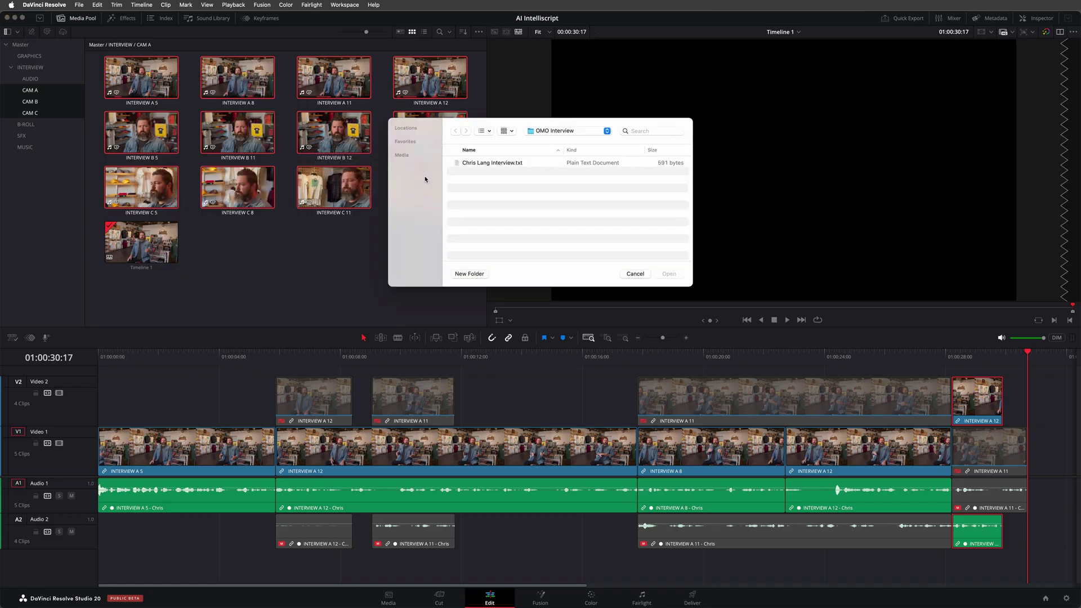
pyautogui.click(514, 163)
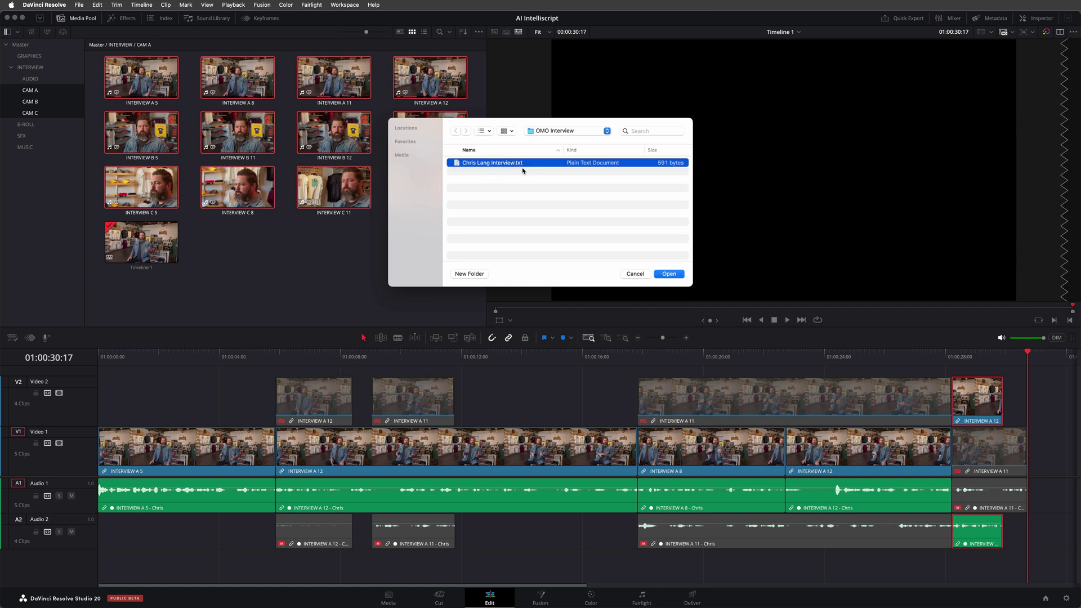
pyautogui.click(669, 274)
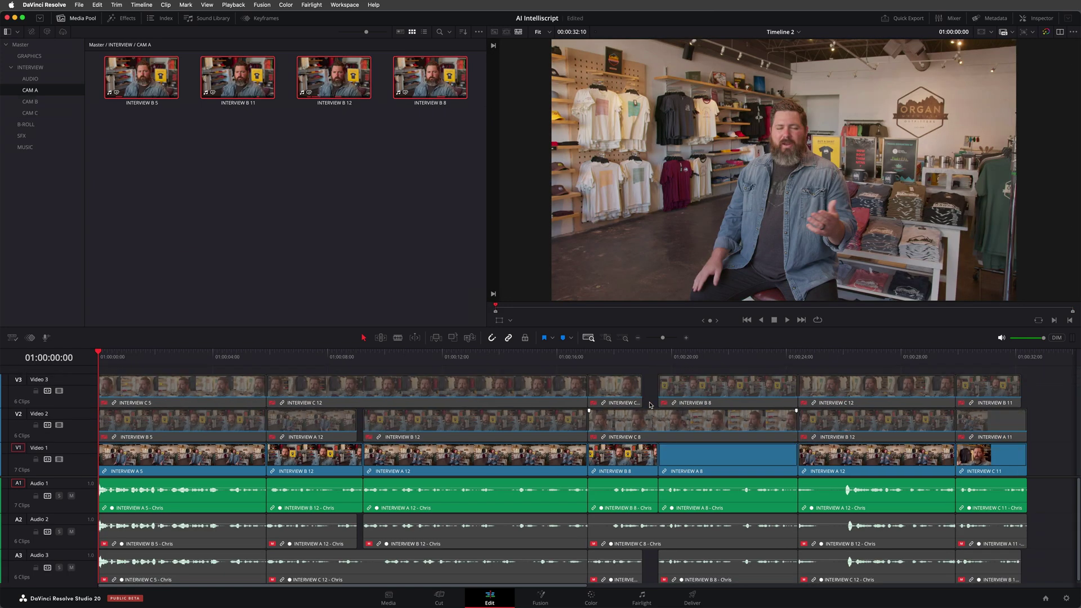
# Play back the first INTERVIEW A 12 take on Video 1 of Timeline 2
pyautogui.click(362, 356)
pyautogui.press('space')
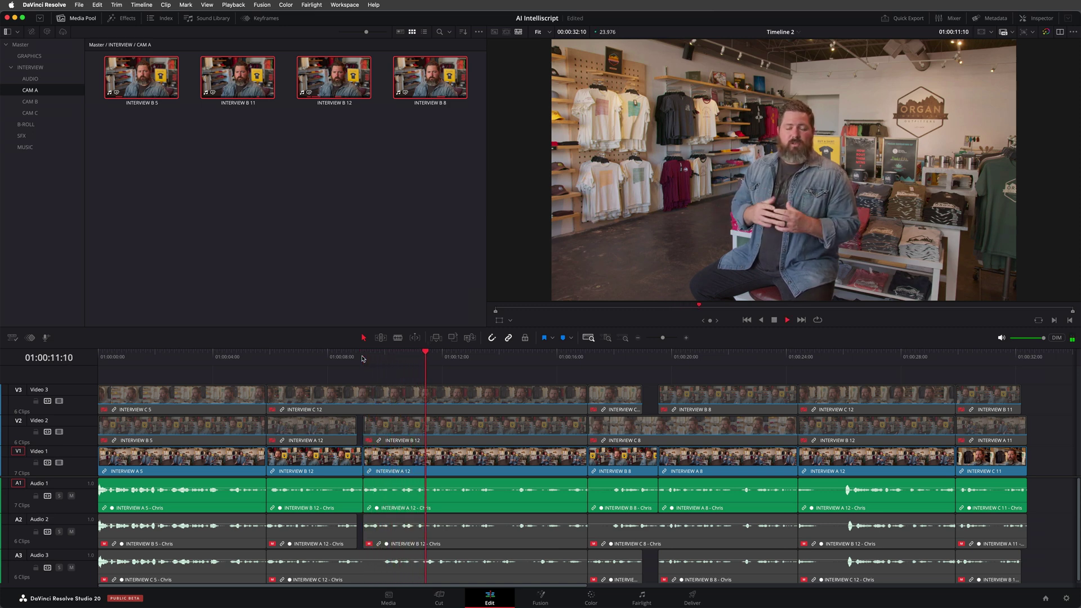
pyautogui.press('space')
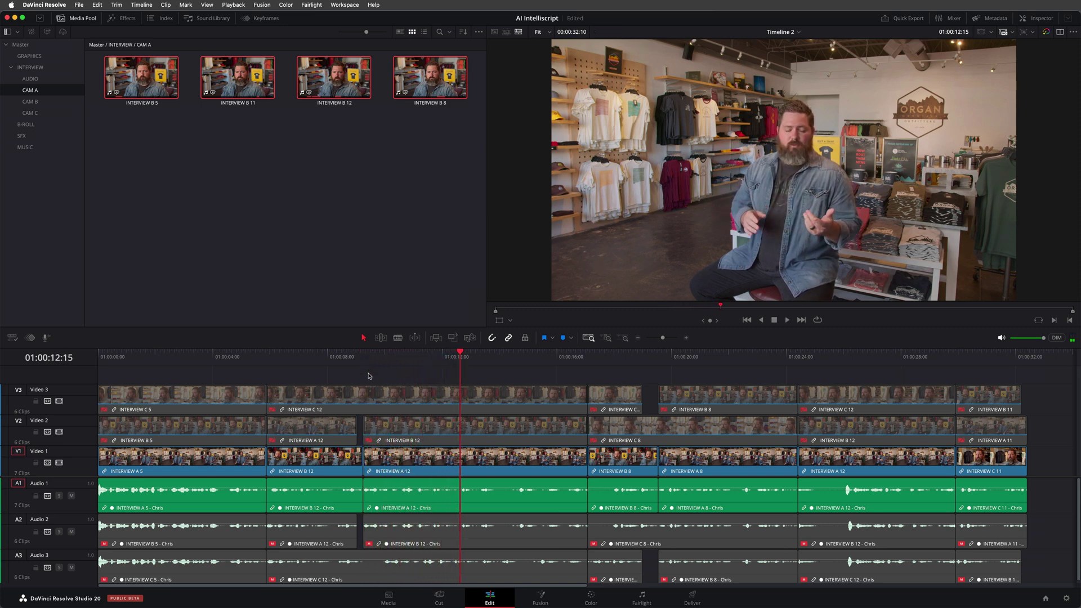
# Disable the first INTERVIEW A 12 take on Video 1, enable the INTERVIEW B 12 alternate on Video 2, and play it back
pyautogui.click(410, 471)
pyautogui.press('d')
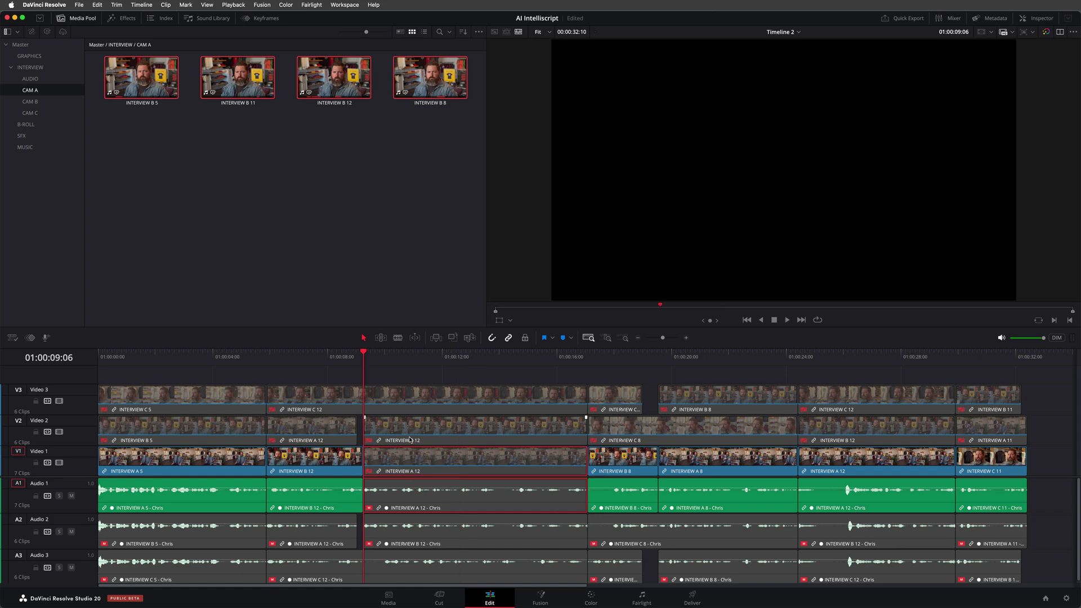
pyautogui.click(409, 436)
pyautogui.press('d')
pyautogui.press('space')
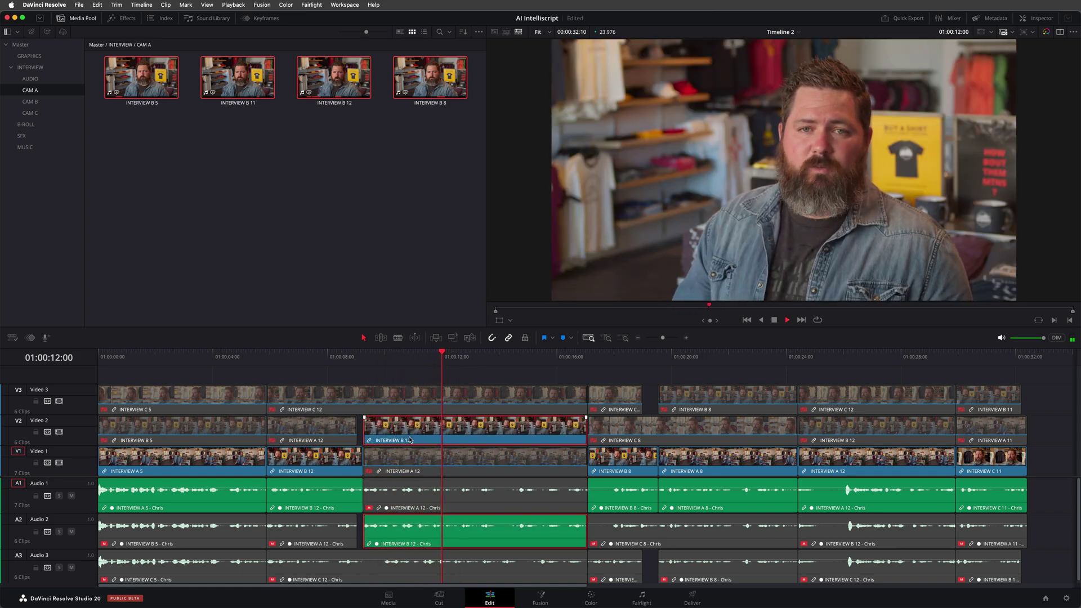
pyautogui.press('space')
# Disable the INTERVIEW B 12 alternate on Video 2, enable the INTERVIEW C 12 clip on Video 3, and play it back
pyautogui.press('d')
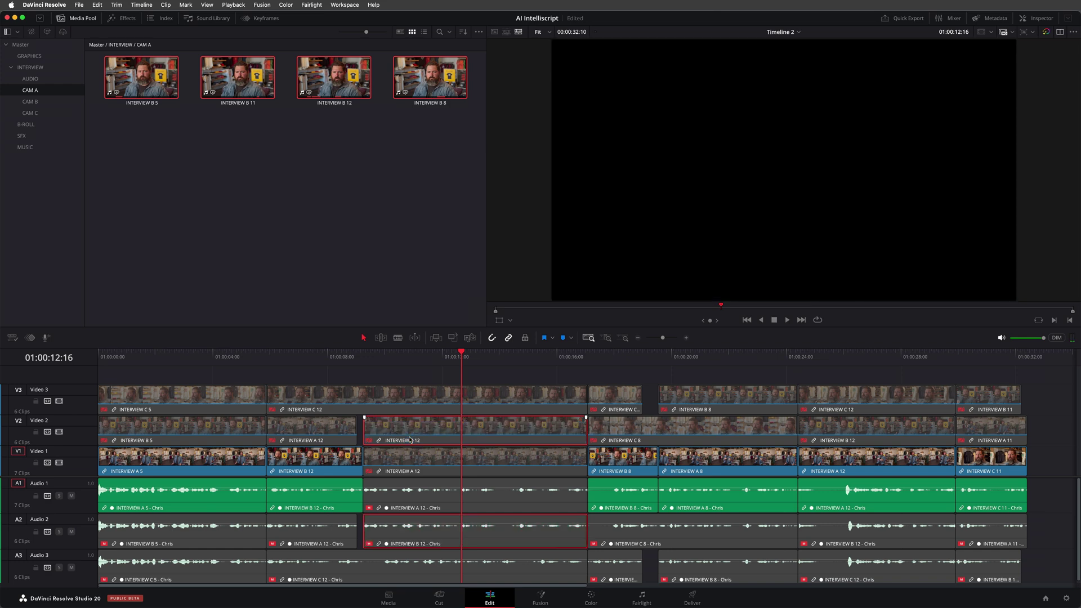
pyautogui.click(405, 397)
pyautogui.press('d')
pyautogui.press('space')
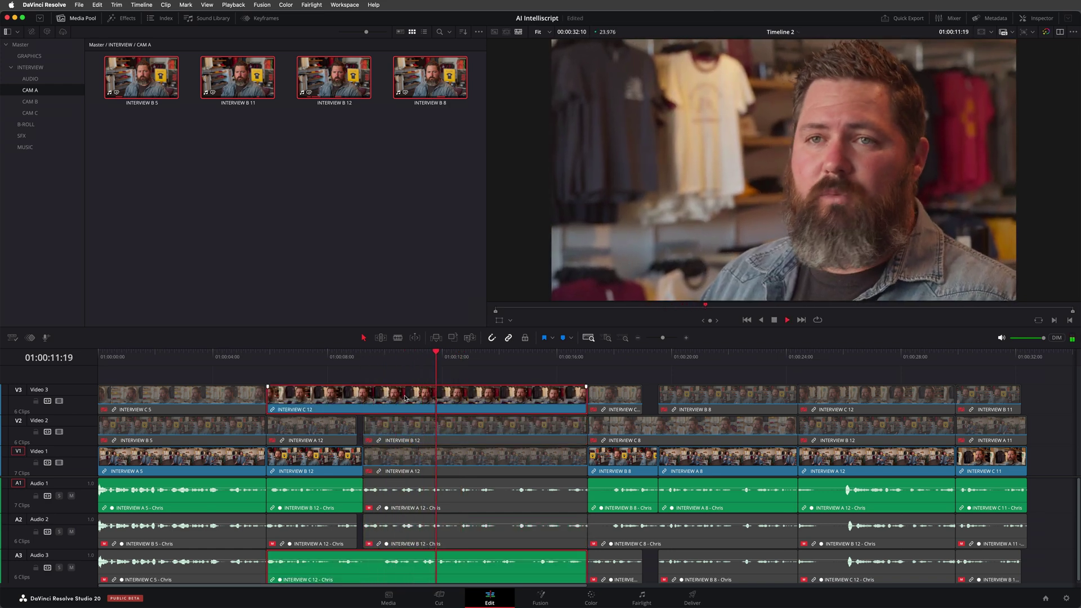
pyautogui.press('space')
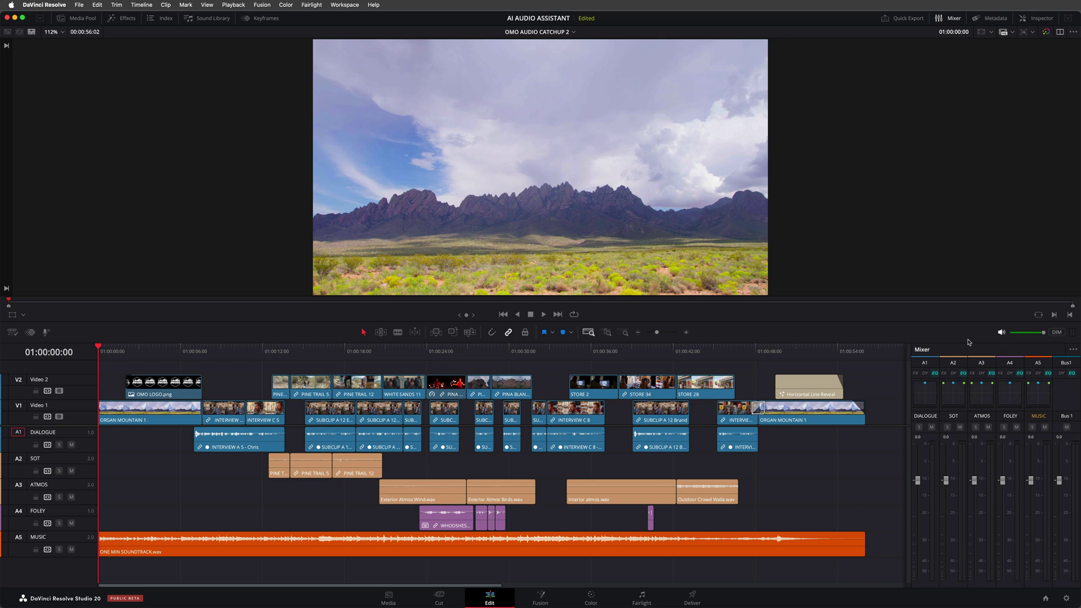
# Play back the OMO AUDIO CATCHUP 2 timeline and dim the monitoring level
pyautogui.press('space')
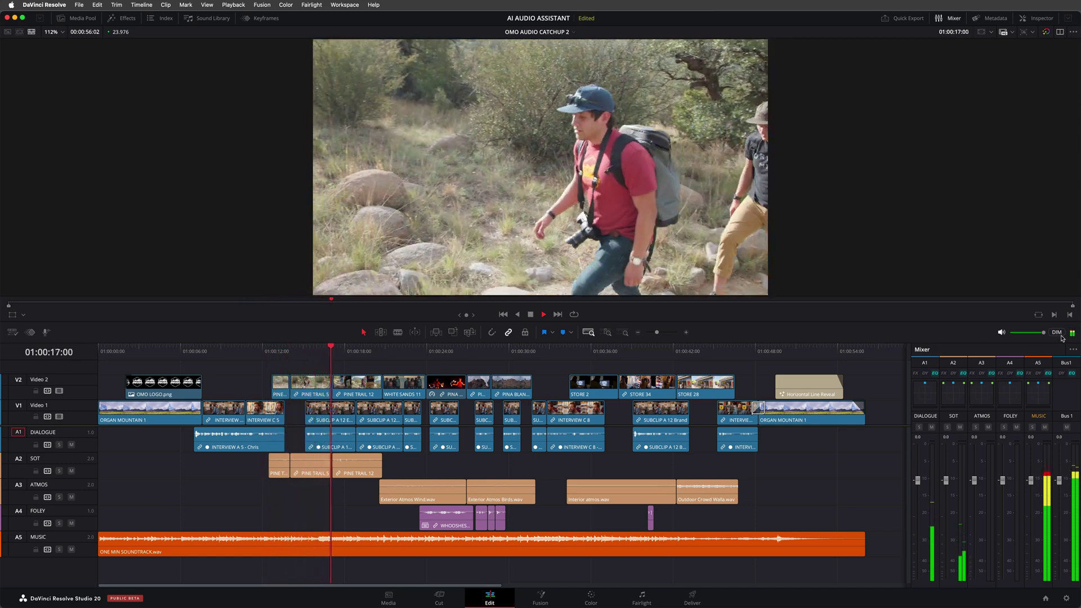
pyautogui.click(1062, 336)
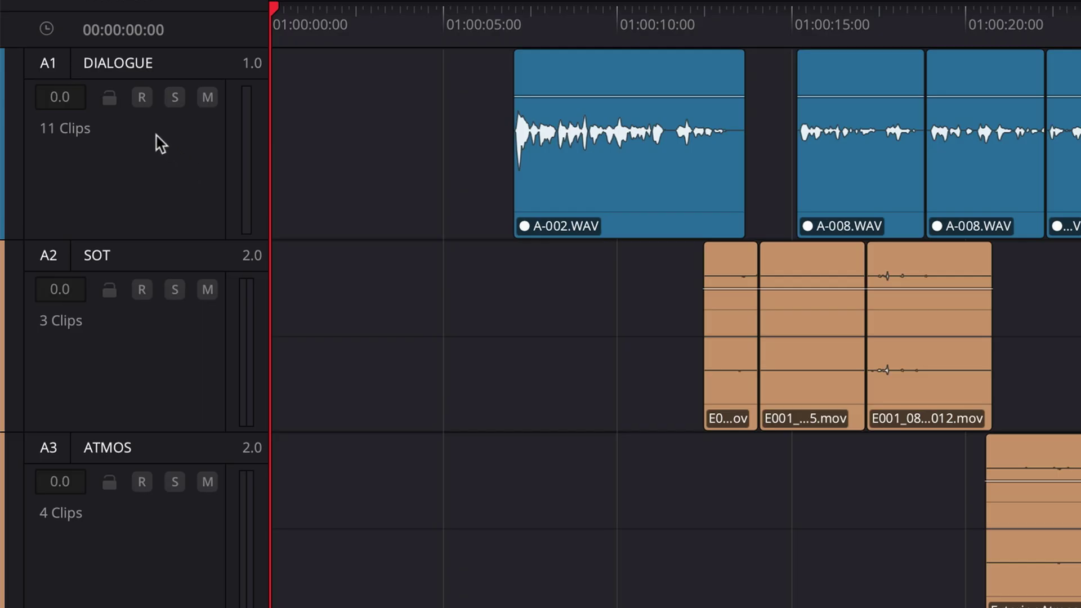
# Assign the Dialogue track category to the A1 DIALOGUE track
pyautogui.rightClick(57, 238)
pyautogui.moveTo(258, 426)
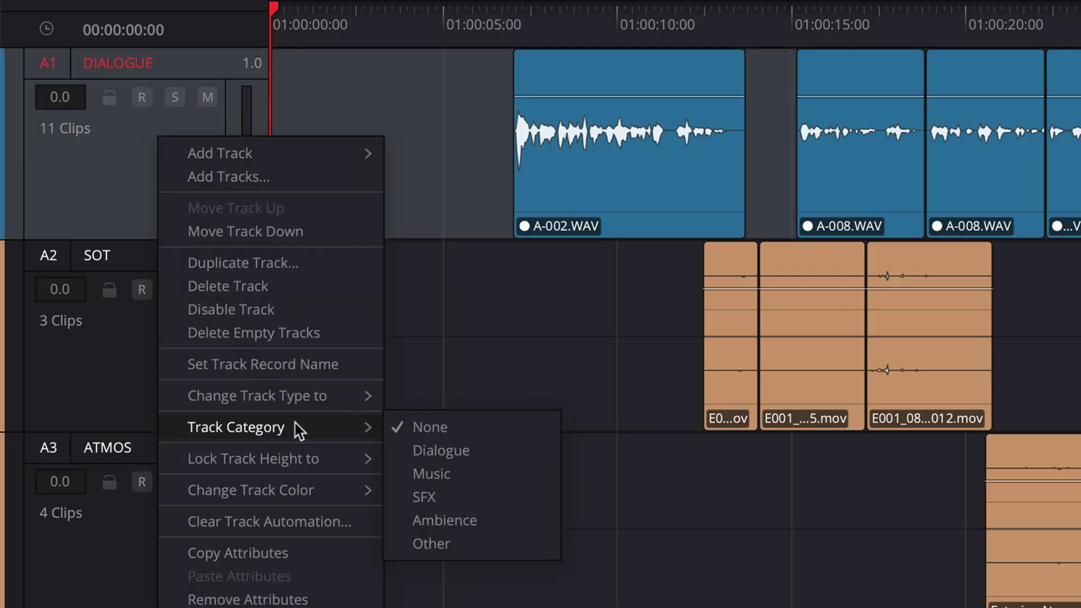
pyautogui.click(440, 450)
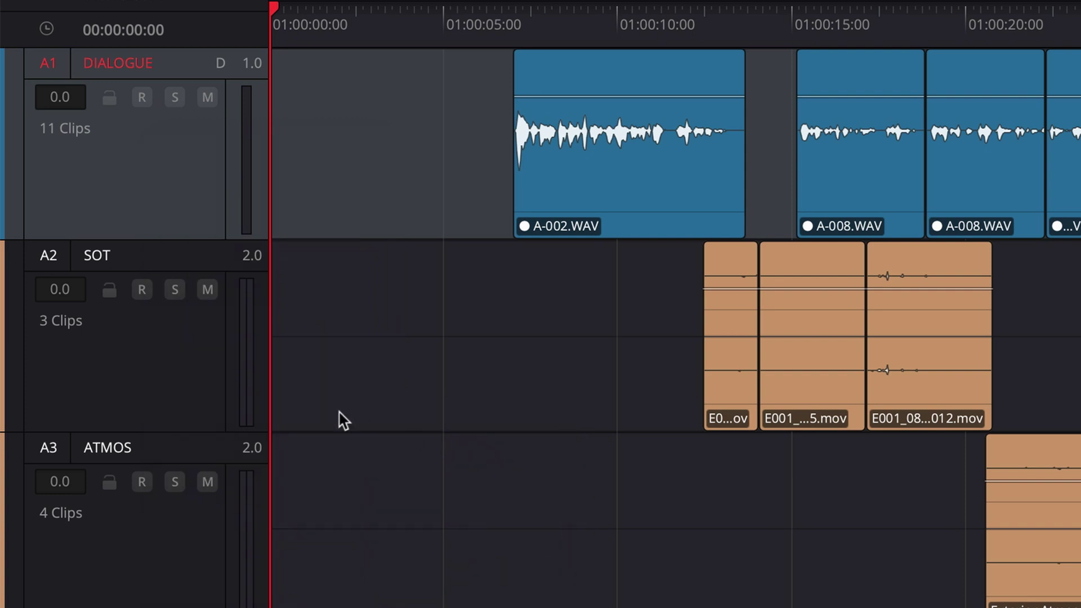
# Assign the Ambience track category to the A2 SOT and A3 ATMOS tracks together
pyautogui.click(201, 374)
pyautogui.click(197, 567)
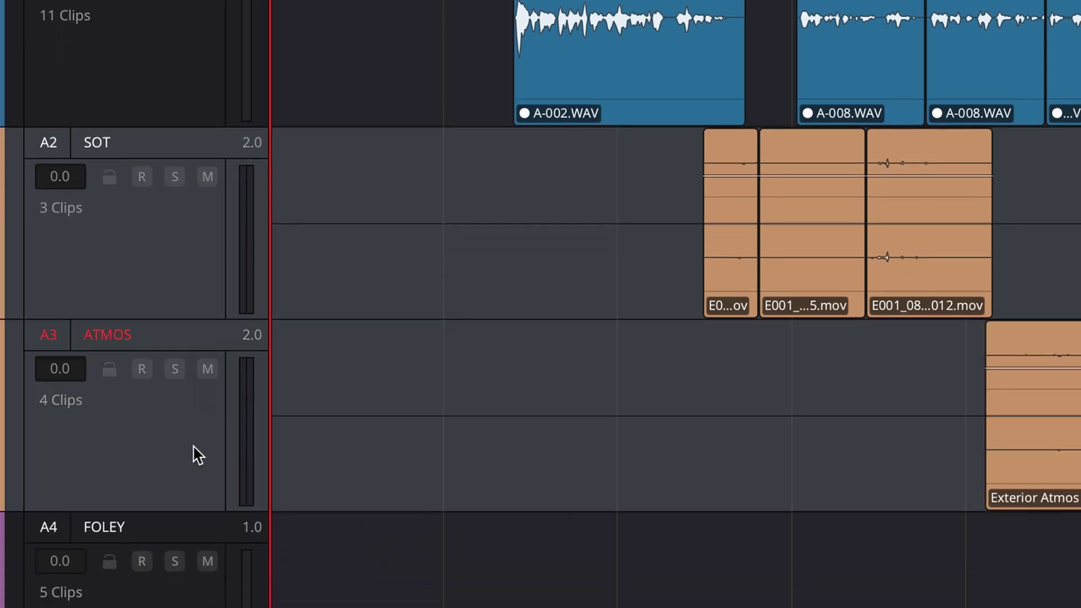
pyautogui.rightClick(194, 446)
pyautogui.moveTo(377, 130)
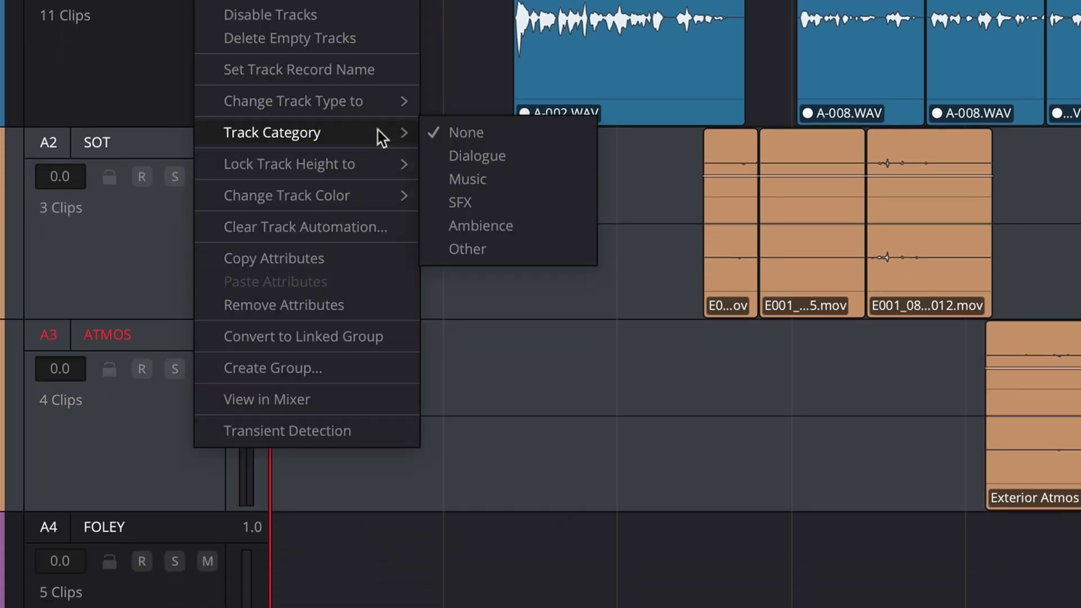
pyautogui.click(552, 225)
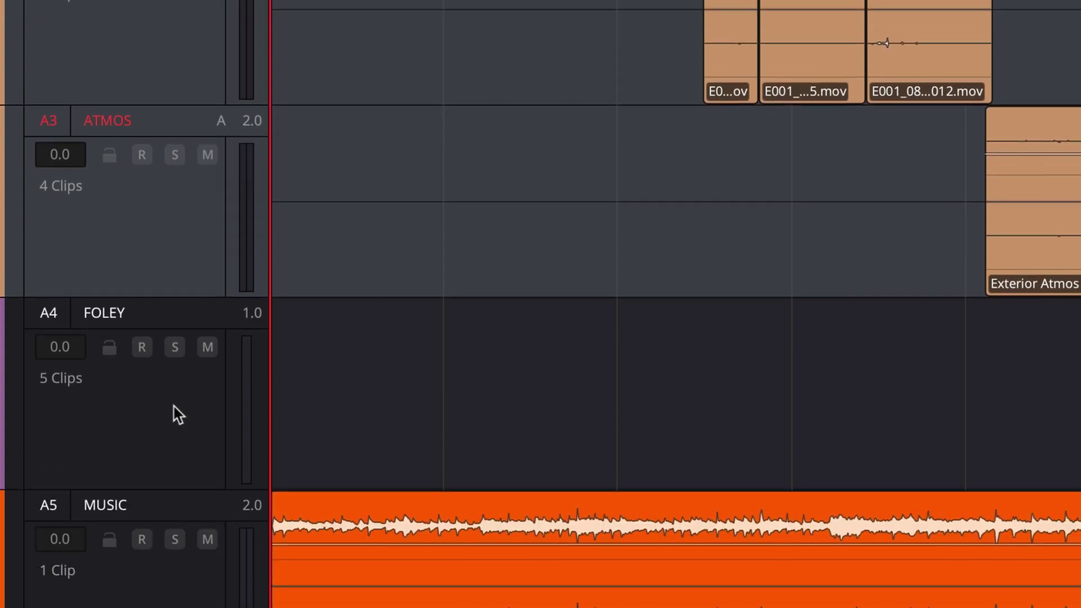
# Assign the SFX track category to the A4 FOLEY track
pyautogui.rightClick(174, 403)
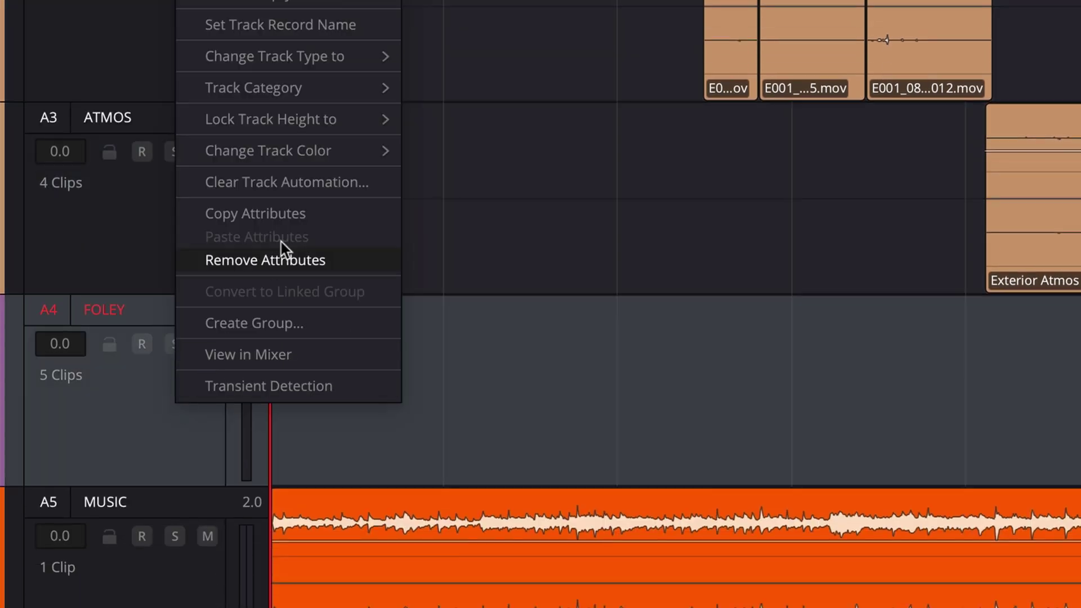
pyautogui.moveTo(360, 90)
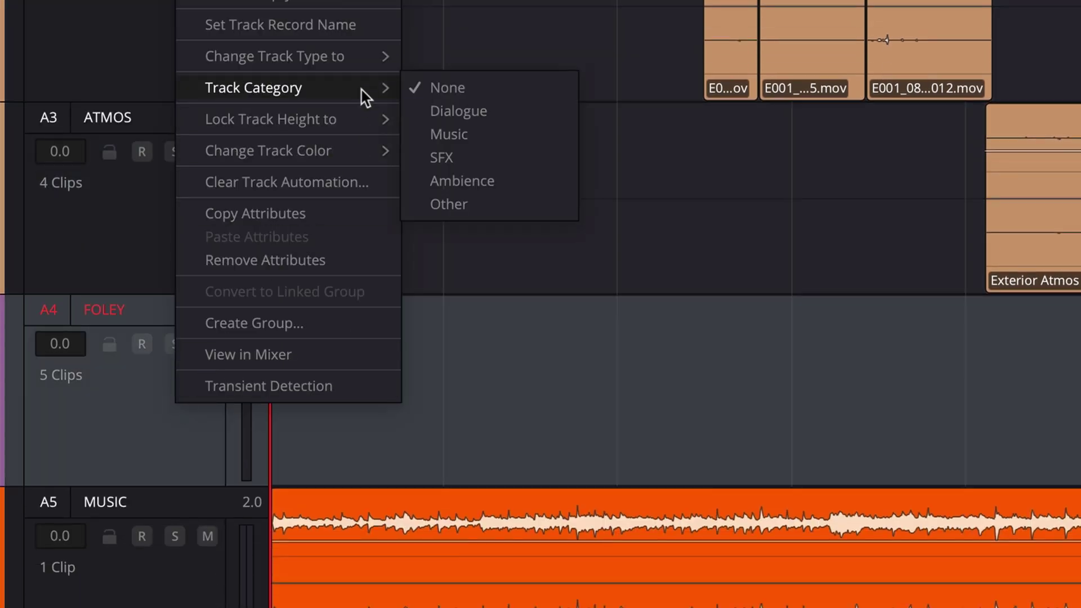
pyautogui.click(508, 159)
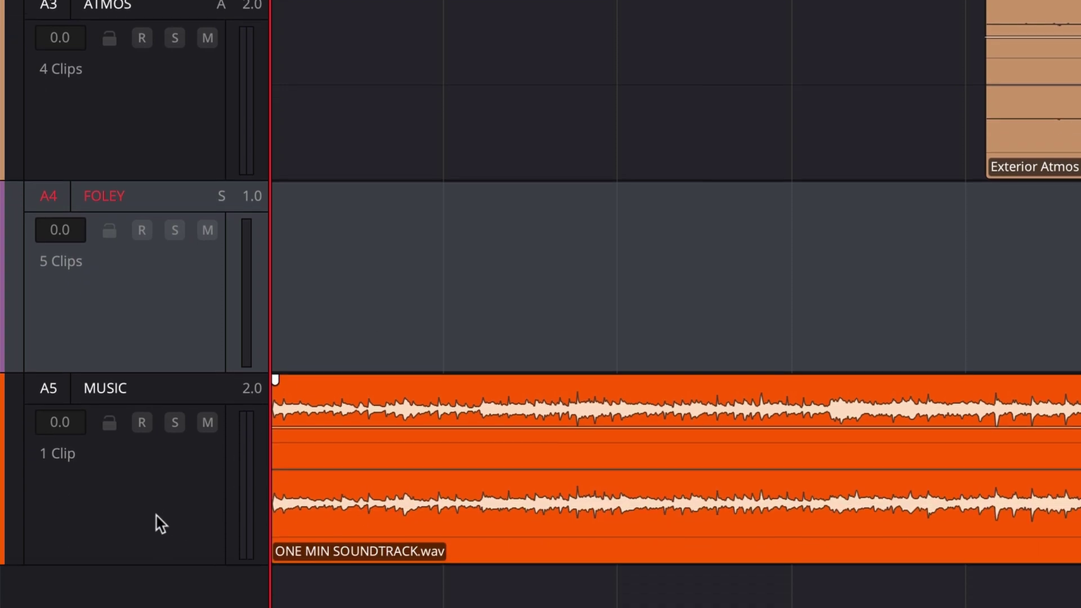
# Assign the Music track category to the A5 MUSIC track and clear the soundtrack clip's selection
pyautogui.rightClick(157, 504)
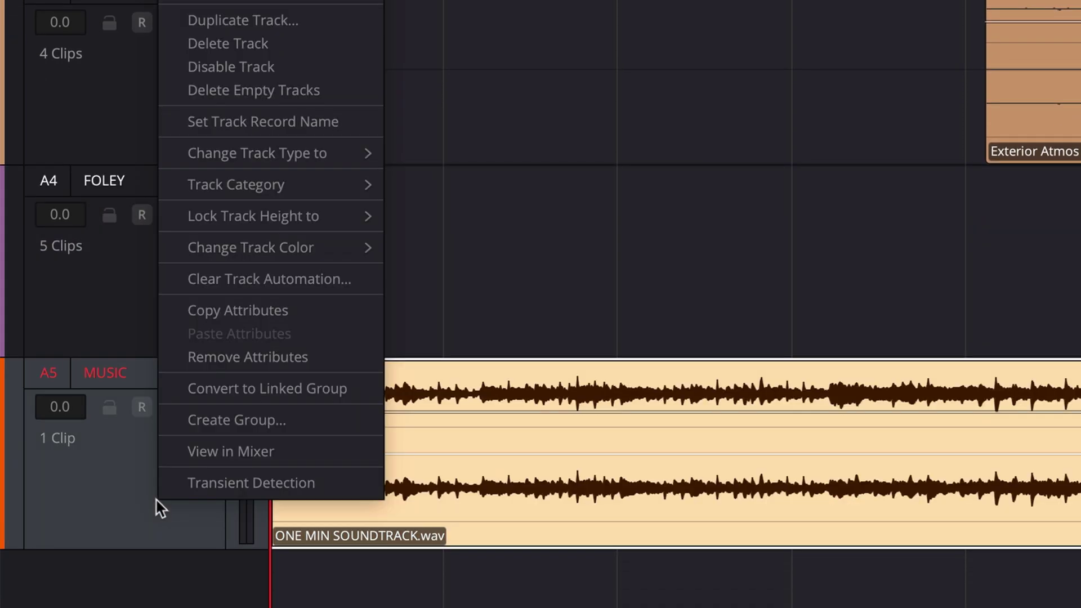
pyautogui.moveTo(341, 195)
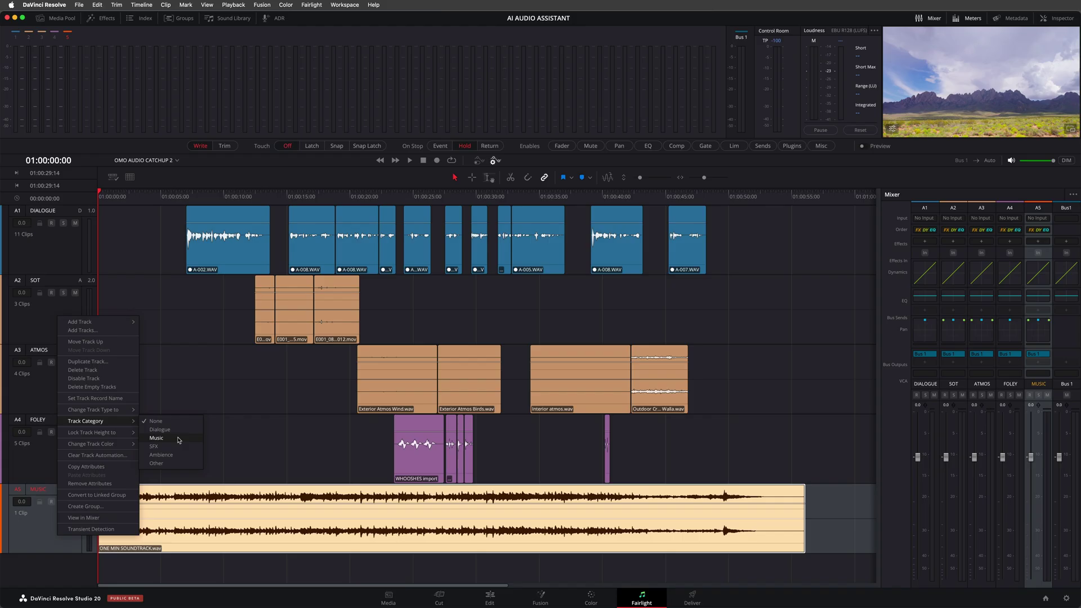
pyautogui.click(489, 236)
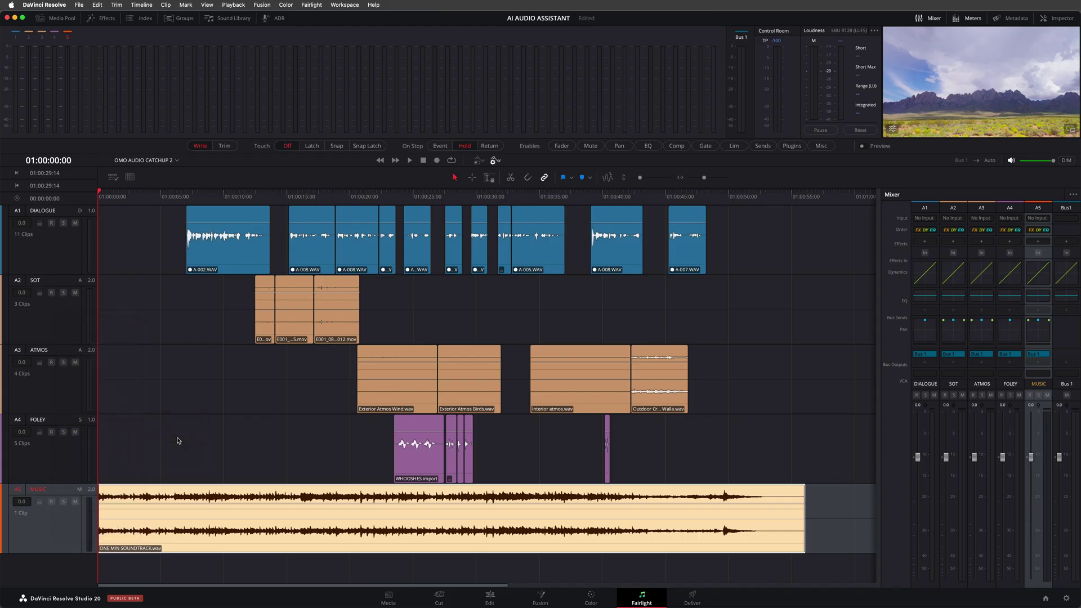
pyautogui.click(64, 528)
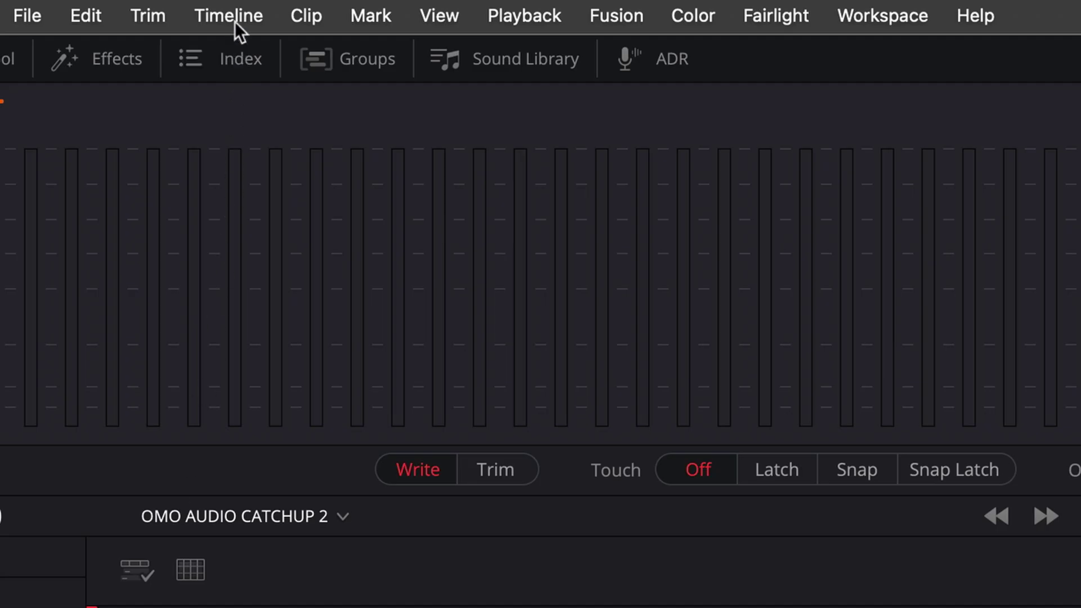
# Run AI Audio Assistant's Auto Mix on the timeline with the EBU R128 delivery standard
pyautogui.click(231, 17)
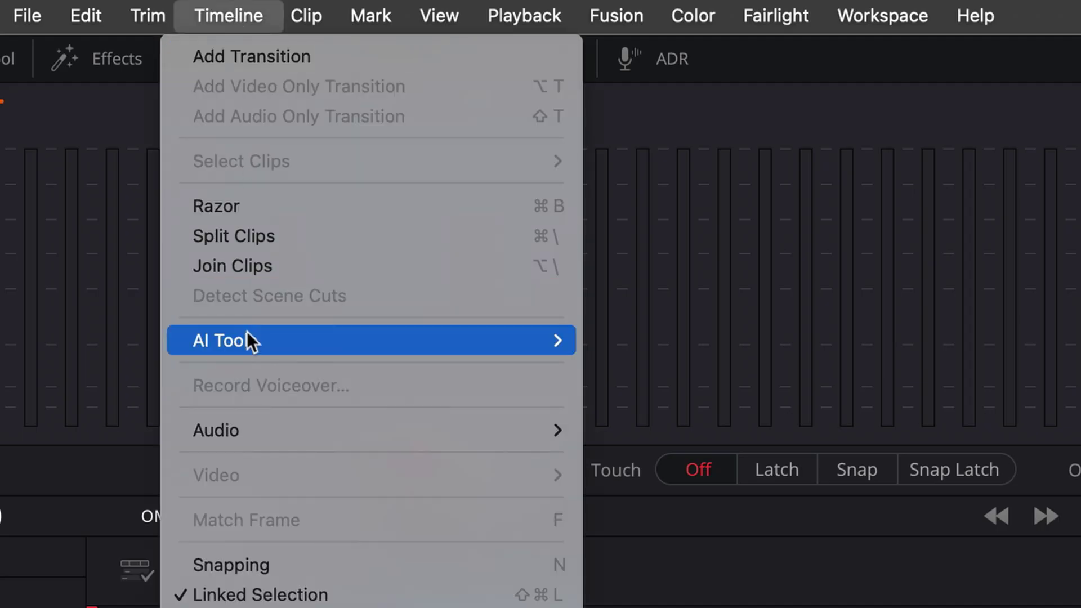
pyautogui.moveTo(302, 340)
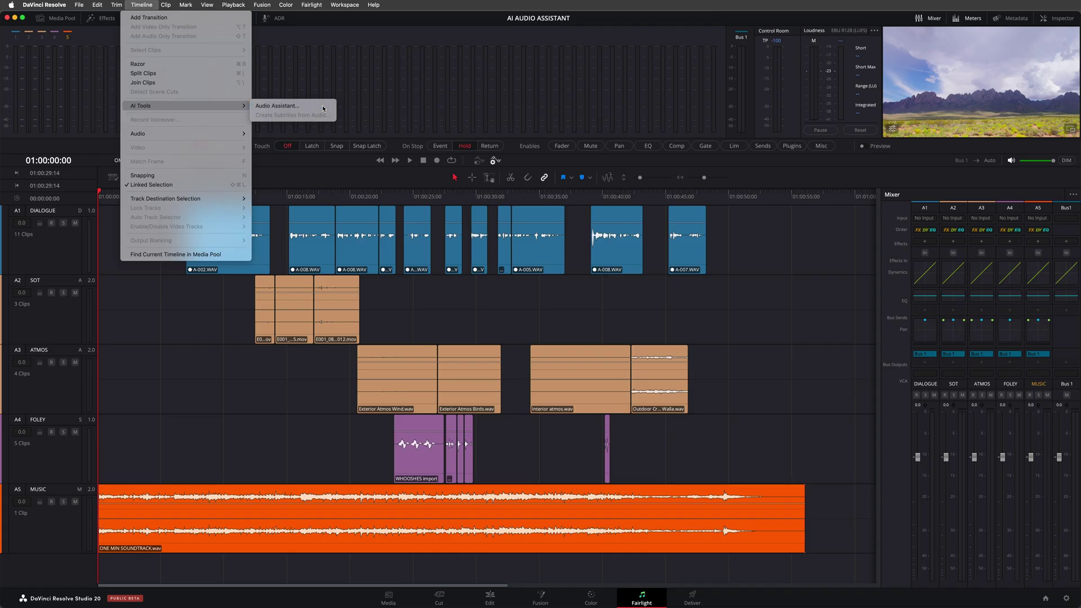
pyautogui.click(323, 106)
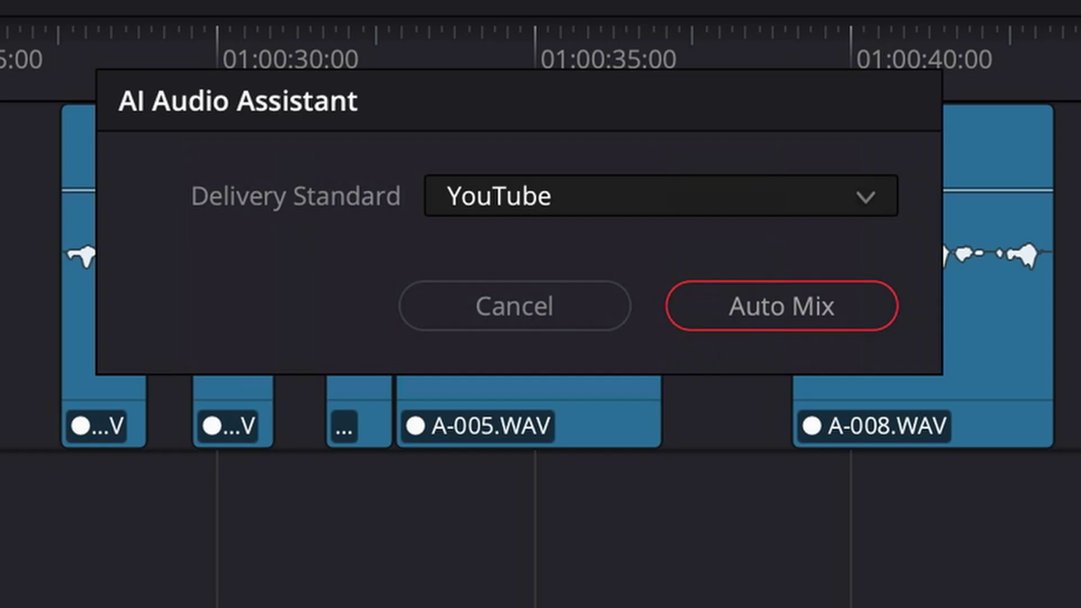
pyautogui.click(794, 197)
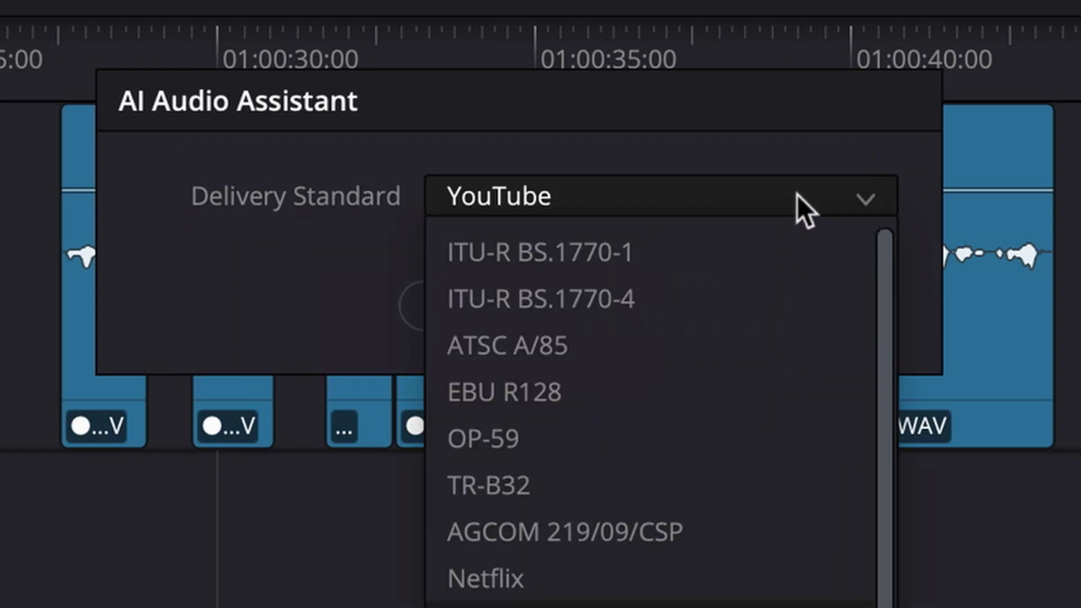
pyautogui.click(785, 380)
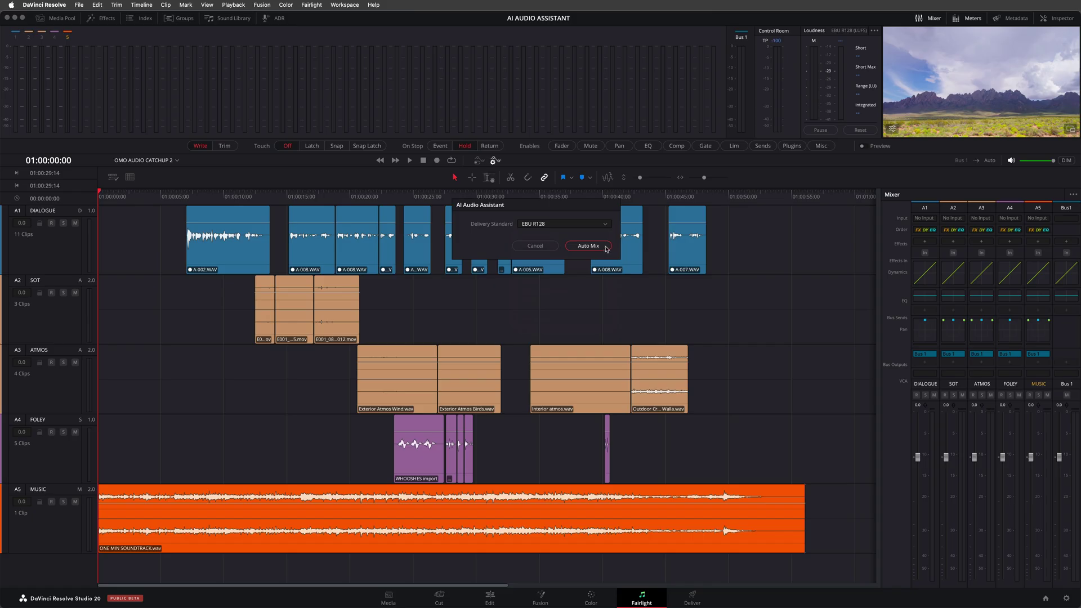
pyautogui.click(606, 248)
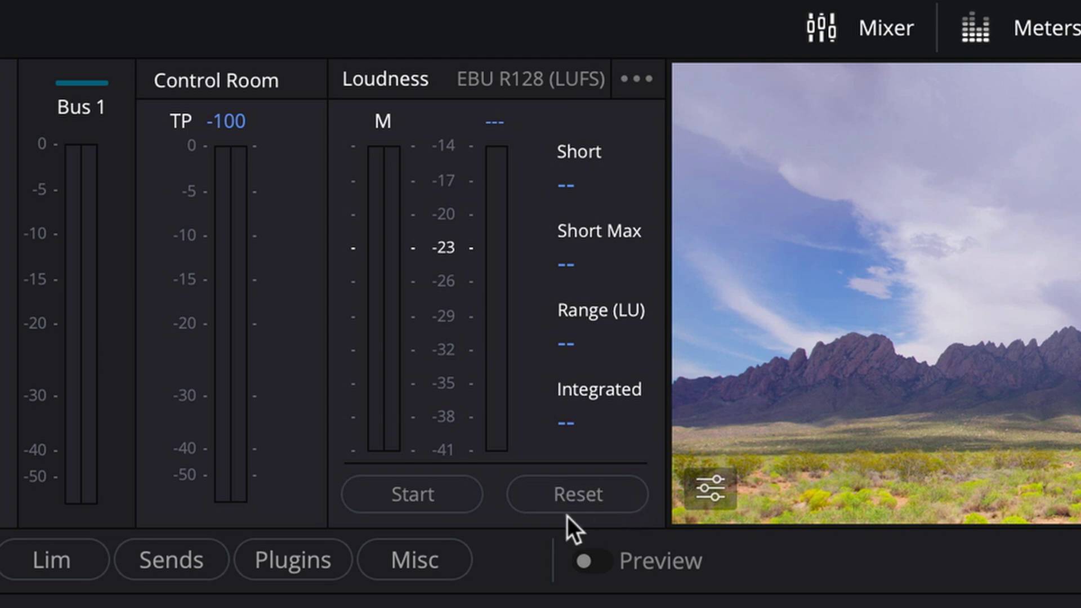
# Start loudness metering and play back the mixed timeline
pyautogui.click(475, 498)
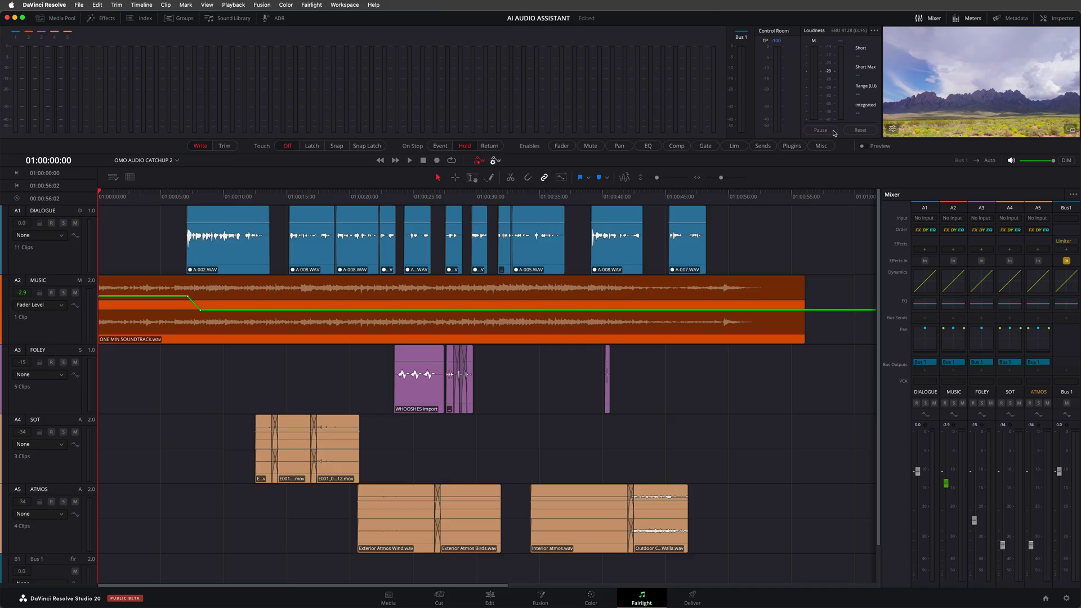
pyautogui.press('space')
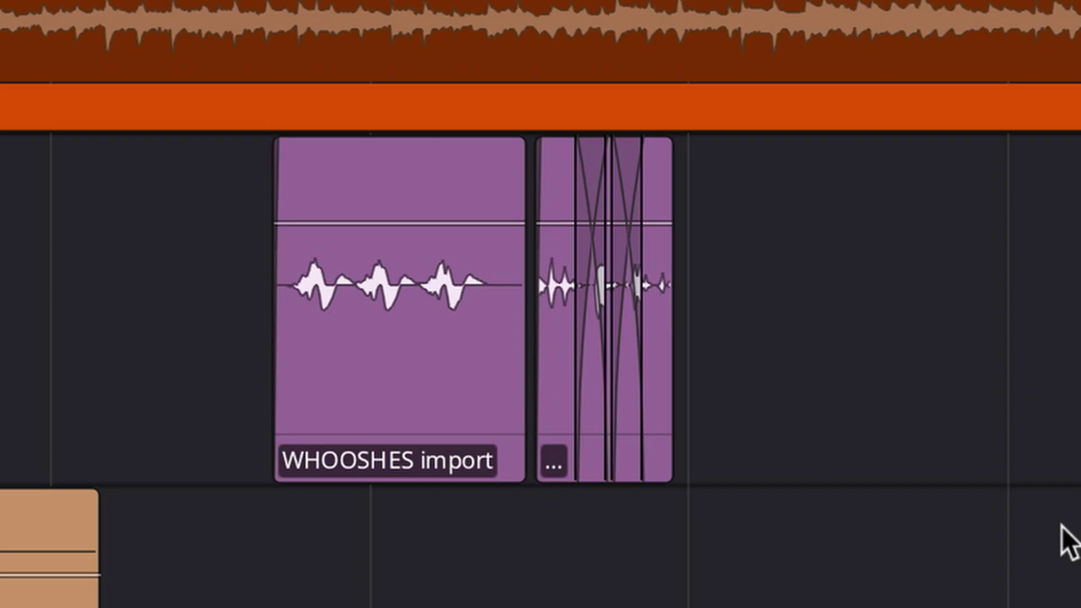
# Raise the volume of the WHOOSHES import clip on the FOLEY track slightly
pyautogui.moveTo(492, 302)
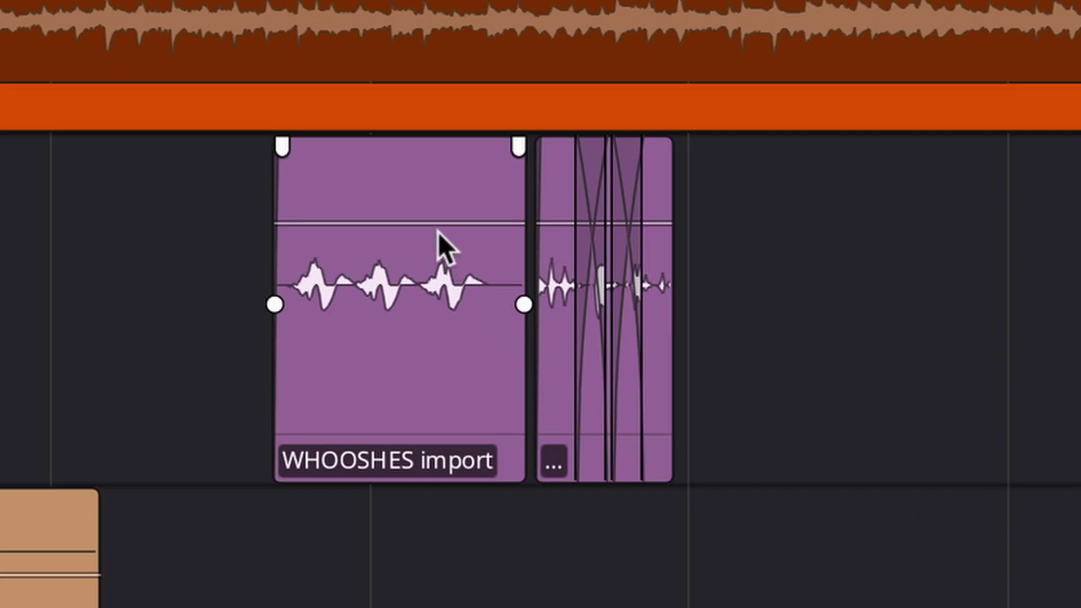
pyautogui.moveTo(433, 224); pyautogui.dragTo(434, 215)
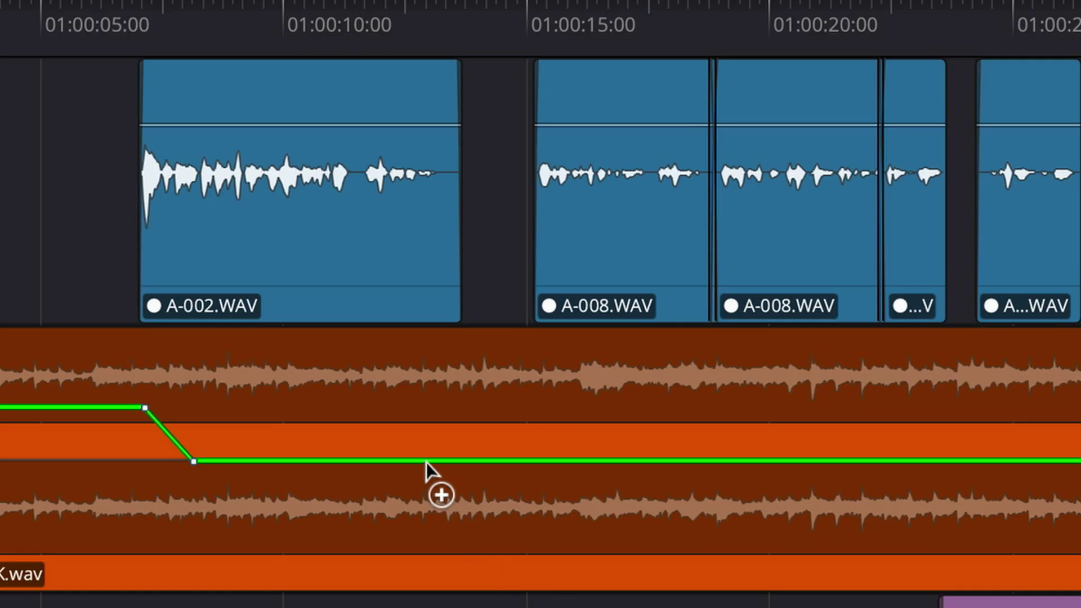
# Add four fader-level keyframes on the MUSIC track around the gap after A-002.WAV and raise the level between the inner two slightly
pyautogui.keyDown('alt'); pyautogui.click(430, 461); pyautogui.keyUp('alt')
pyautogui.keyDown('alt'); pyautogui.click(460, 461); pyautogui.keyUp('alt')
pyautogui.keyDown('alt'); pyautogui.click(550, 462); pyautogui.keyUp('alt')
pyautogui.keyDown('alt'); pyautogui.click(515, 461); pyautogui.keyUp('alt')
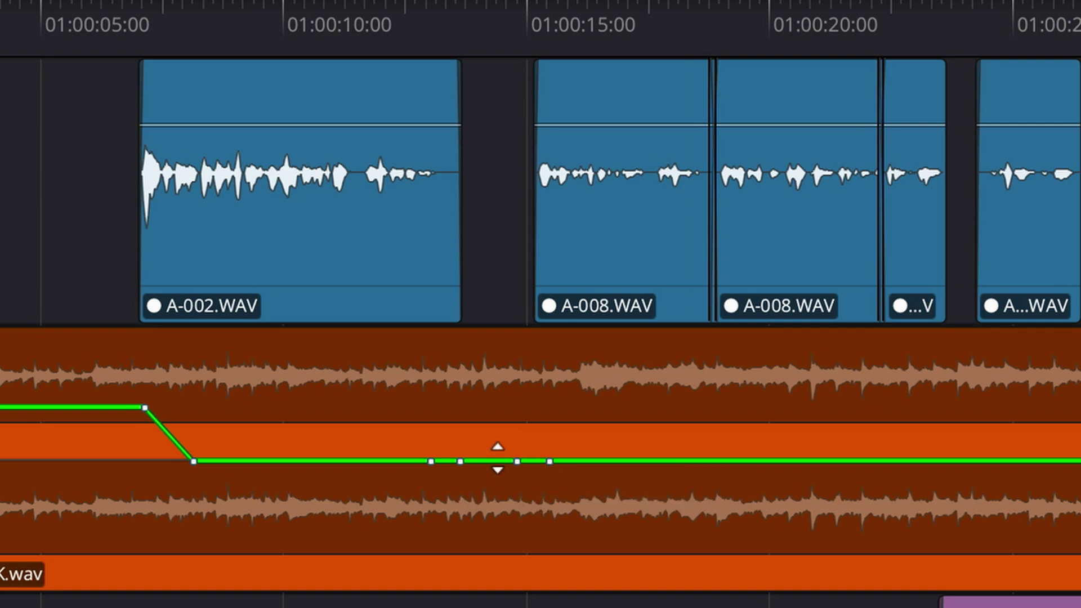
pyautogui.moveTo(497, 461); pyautogui.dragTo(497, 446)
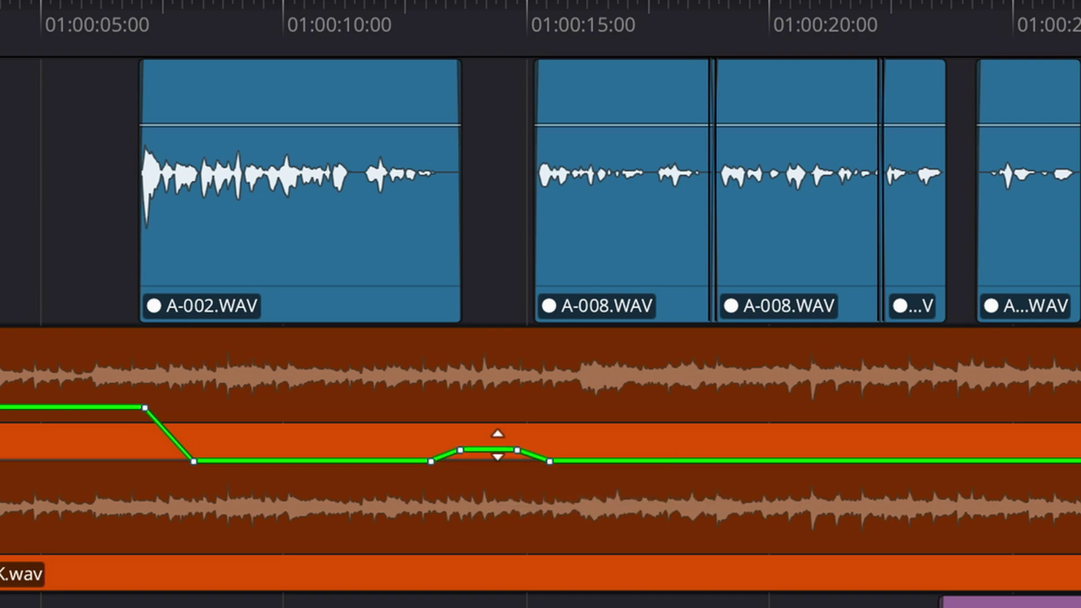